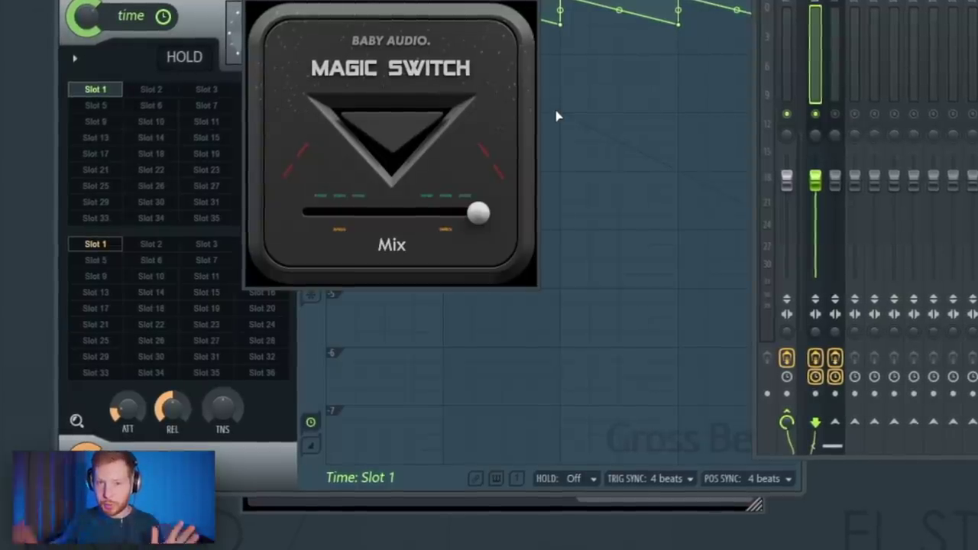
# Switch on Magic Switch on the LABS #2 mixer track and add Fruity parametric EQ 2 in effect slot 3.
pyautogui.click(367, 149)
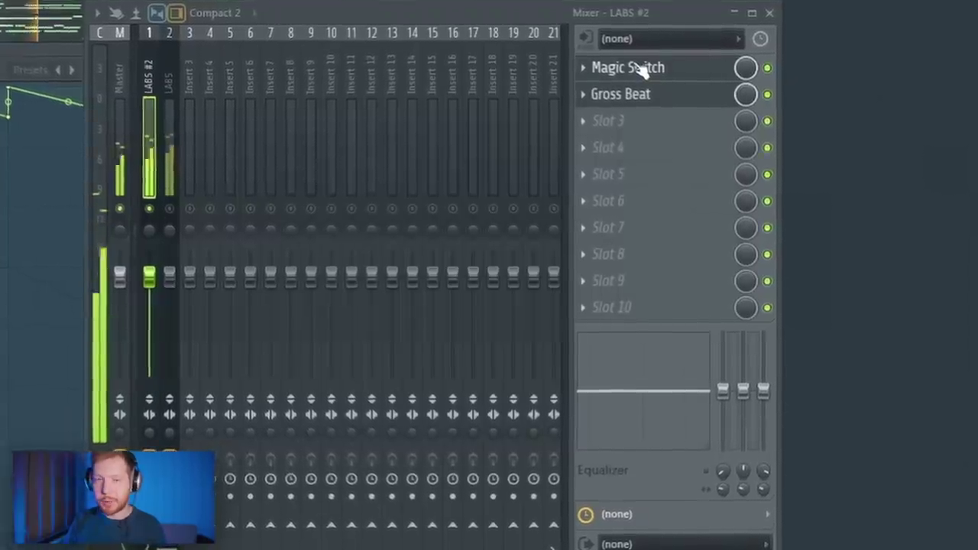
pyautogui.click(609, 120)
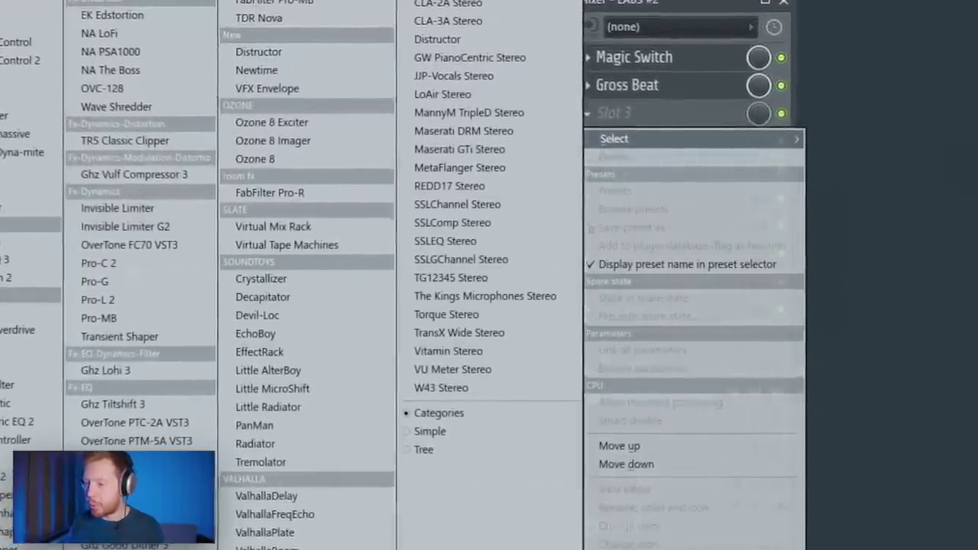
pyautogui.click(19, 421)
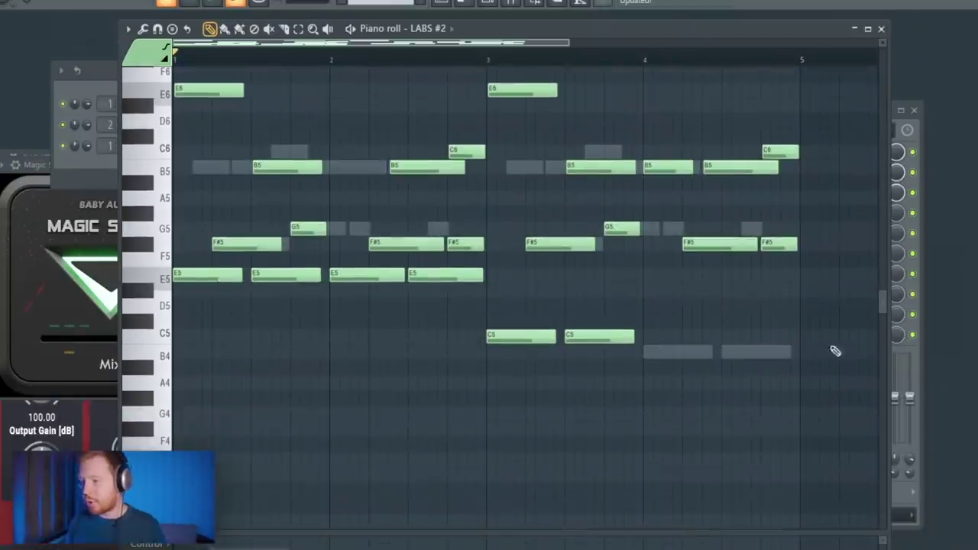
# Close the LABS #2 piano roll and insert a Qin_RV instrument channel in the channel rack.
pyautogui.click(882, 29)
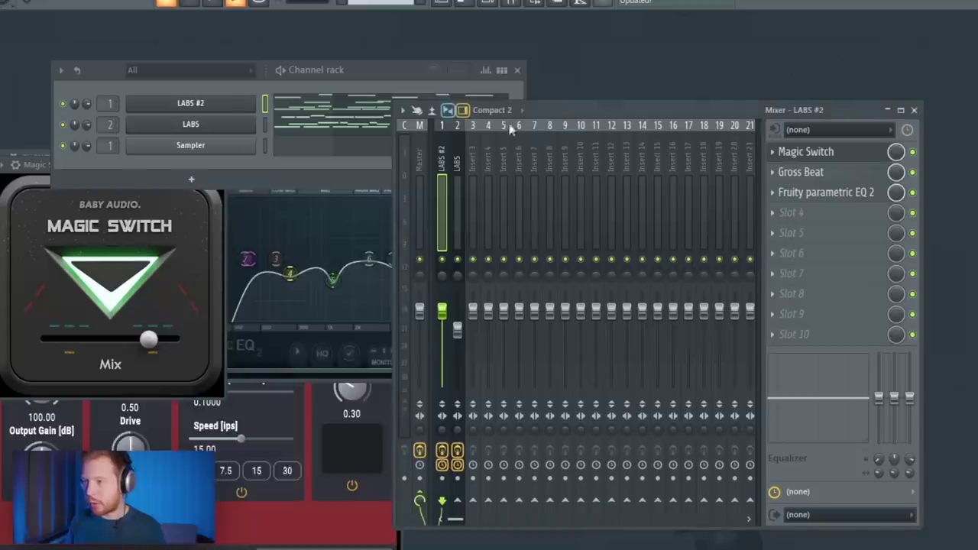
pyautogui.rightClick(219, 105)
pyautogui.moveTo(292, 200)
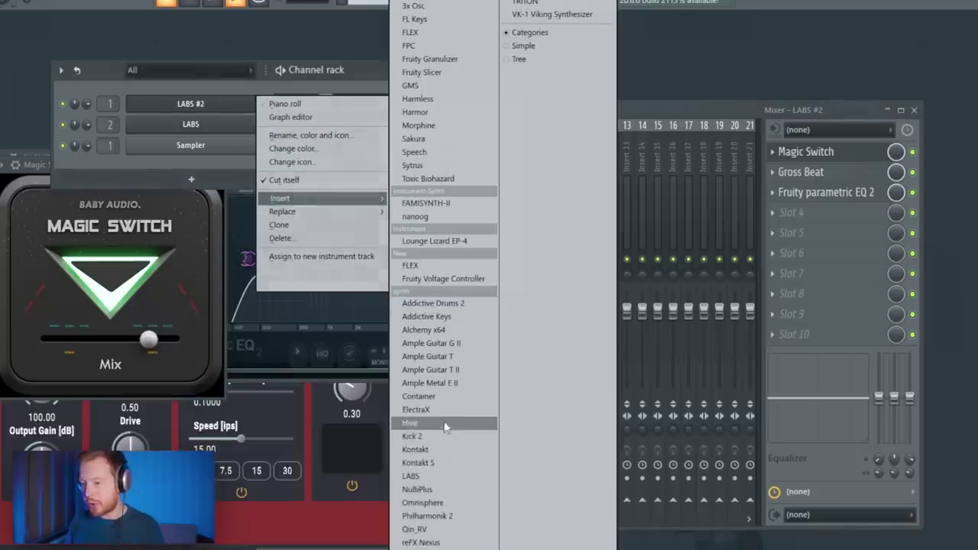
pyautogui.click(444, 530)
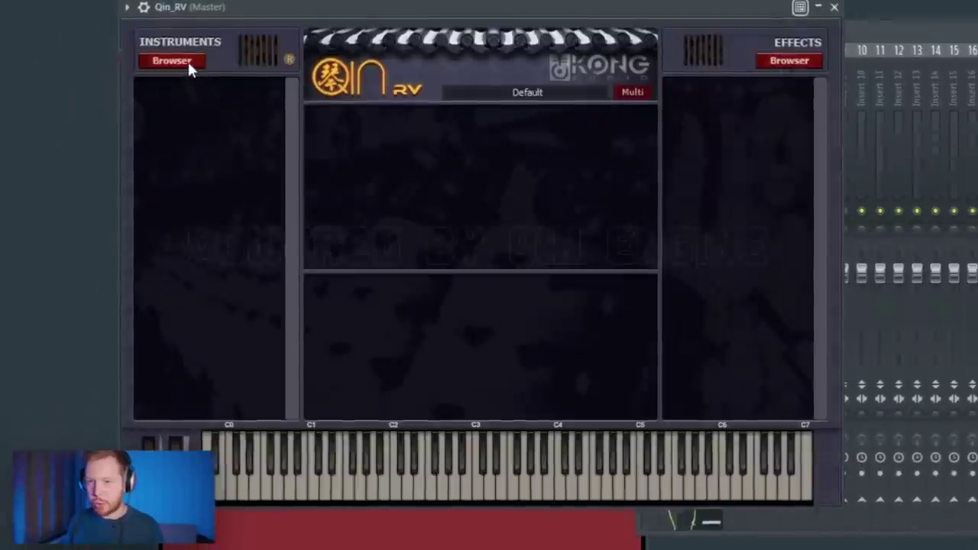
# Load the ChineeGuZheng instrument in Qin_RV and choose its 02 Vib_Shake_1 preset.
pyautogui.click(187, 60)
pyautogui.doubleClick(225, 126)
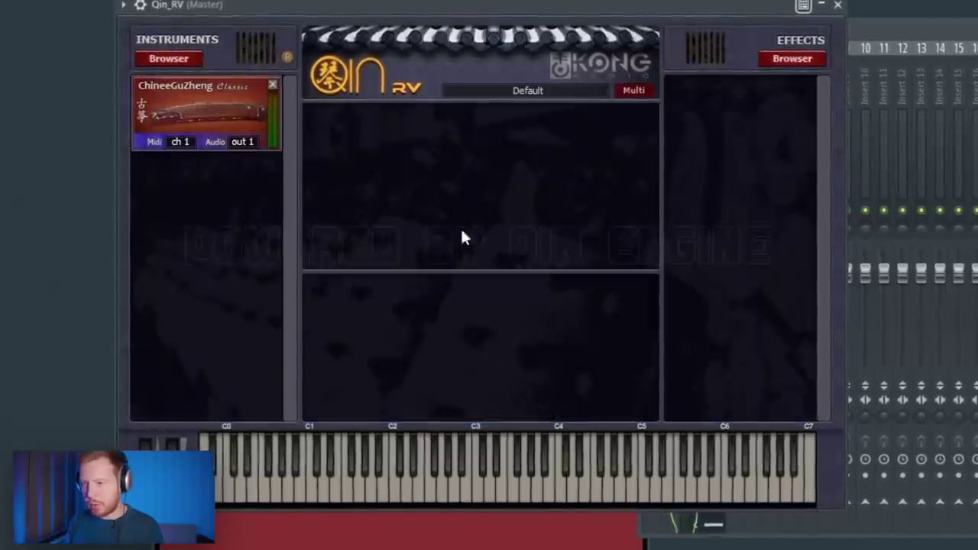
pyautogui.click(490, 160)
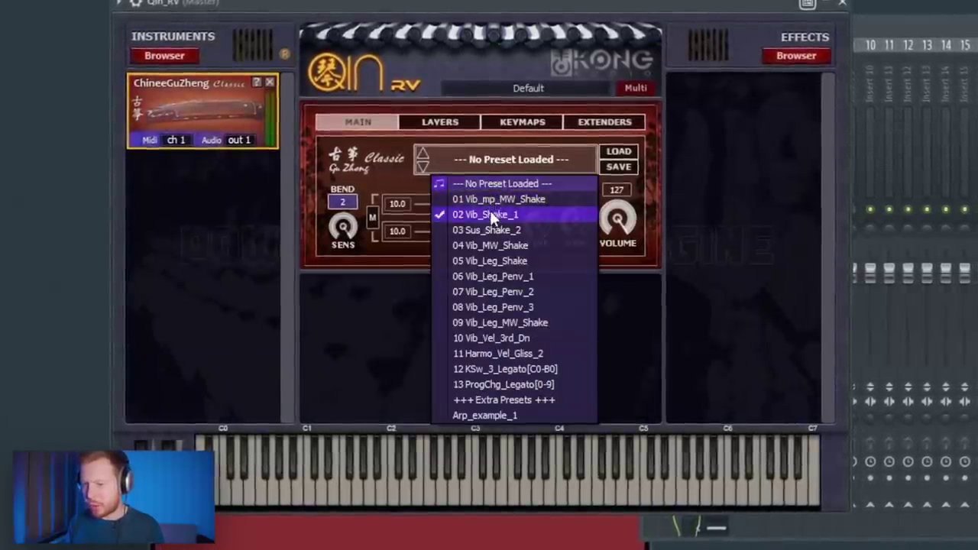
pyautogui.click(490, 212)
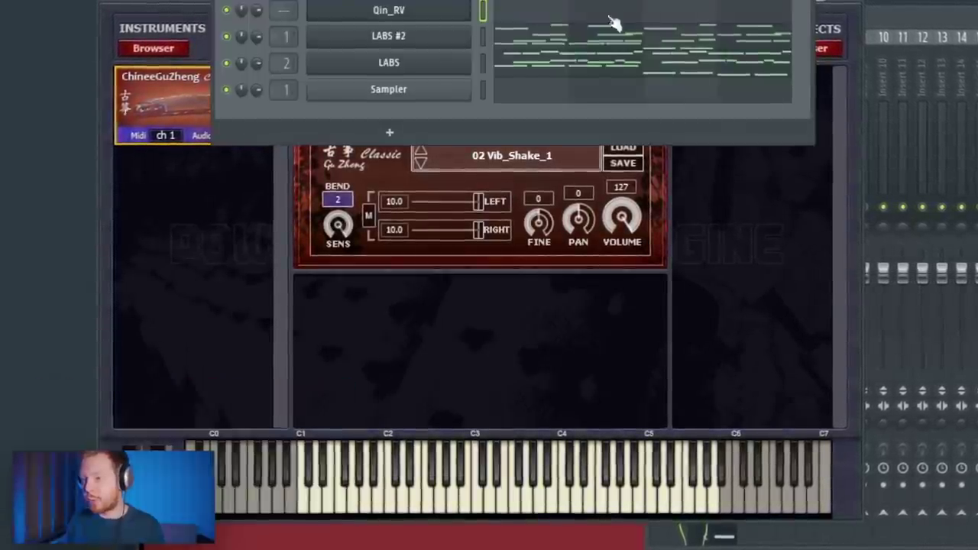
# Enter E5, E5, C5 and B4 at the starts of bars 1 to 4 in Qin_RV's piano roll, each stretched to fill its bar.
pyautogui.click(537, 18)
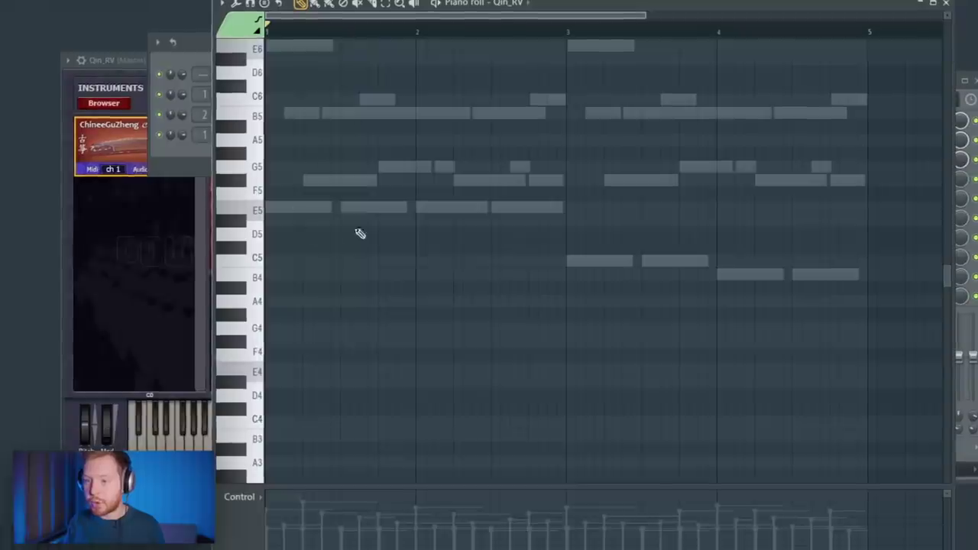
pyautogui.click(269, 207)
pyautogui.click(420, 209)
pyautogui.moveTo(578, 266)
pyautogui.mouseDown()
pyautogui.moveTo(583, 282)
pyautogui.moveTo(576, 263)
pyautogui.mouseUp()
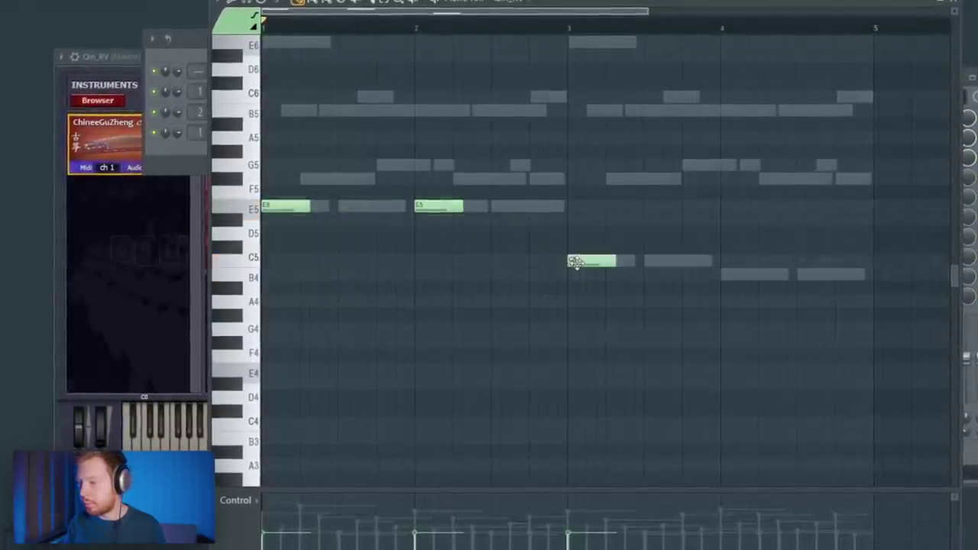
pyautogui.click(728, 279)
pyautogui.hotkey('ctrl', 'a')
pyautogui.moveTo(309, 207); pyautogui.dragTo(410, 216)
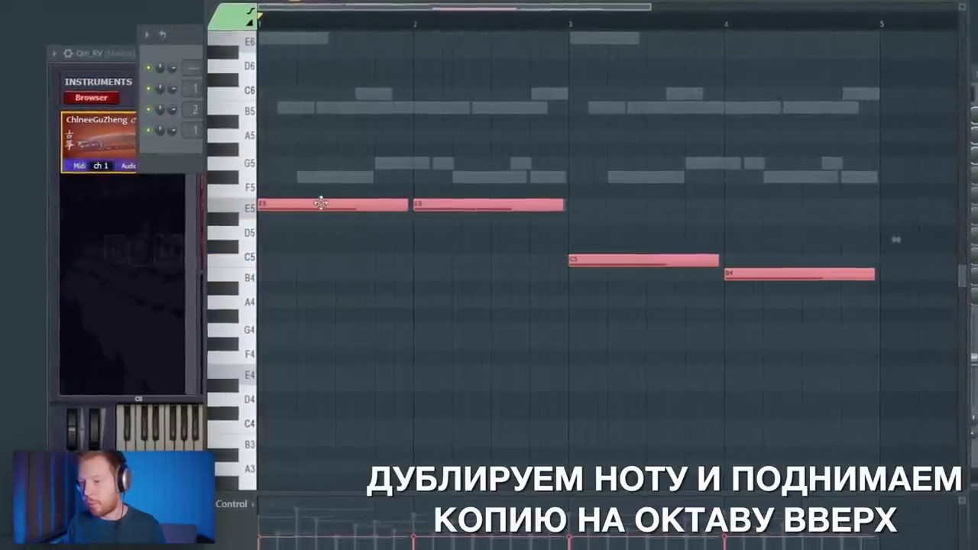
# Double the four notes in octaves with E4, E4, C4 and B3 below, nudge the upper copies slightly later and play the pattern.
pyautogui.hotkey('ctrl', 'c')
pyautogui.hotkey('ctrl', 'v')
pyautogui.hotkey('ctrl', 'Up')
pyautogui.hotkey('alt', 'Right')
pyautogui.hotkey('alt', 'Right')
pyautogui.hotkey('alt', 'Right')
pyautogui.hotkey('alt', 'Right')
pyautogui.hotkey('alt', 'Right')
pyautogui.hotkey('alt', 'Right')
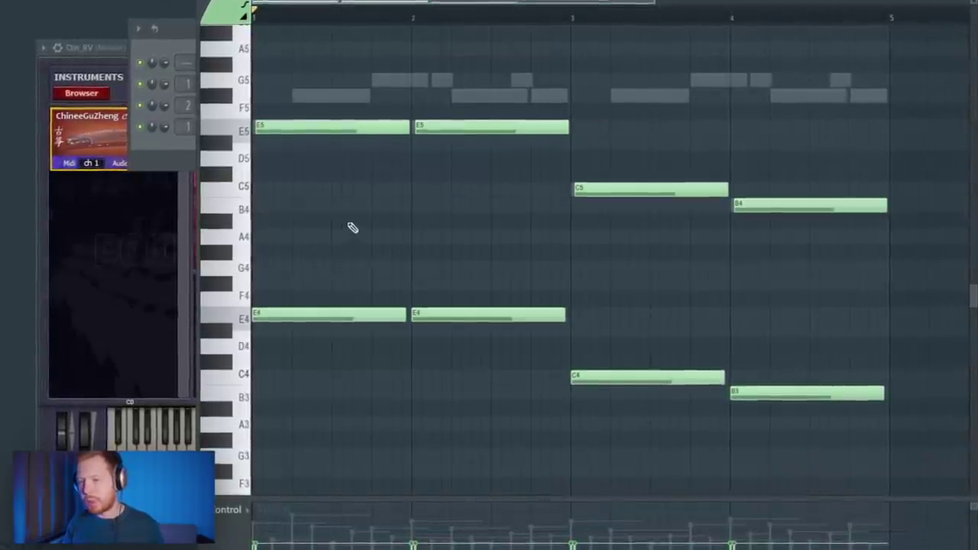
pyautogui.press('space')
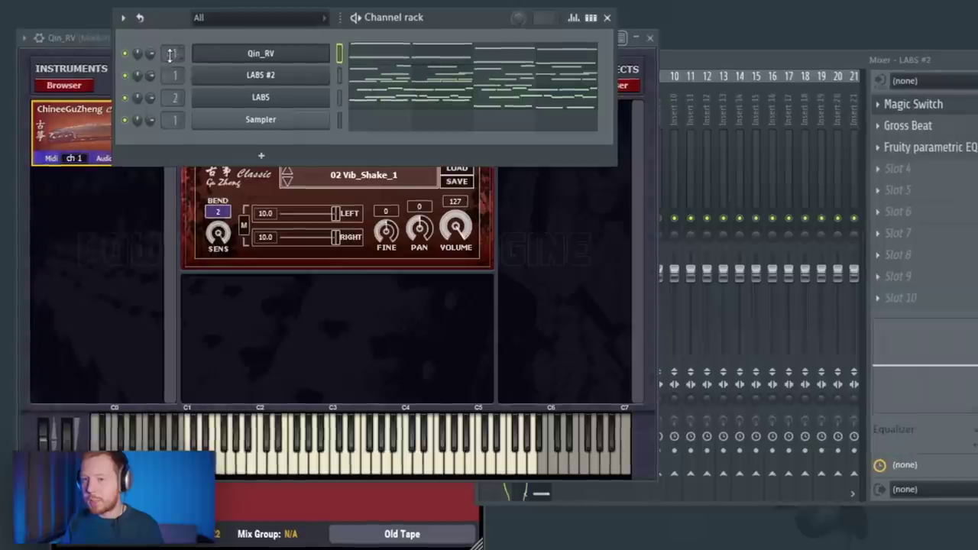
# Route the Qin_RV channel to mixer track 3 and load the Spinner effect on that track.
pyautogui.click(701, 62)
pyautogui.click(552, 87)
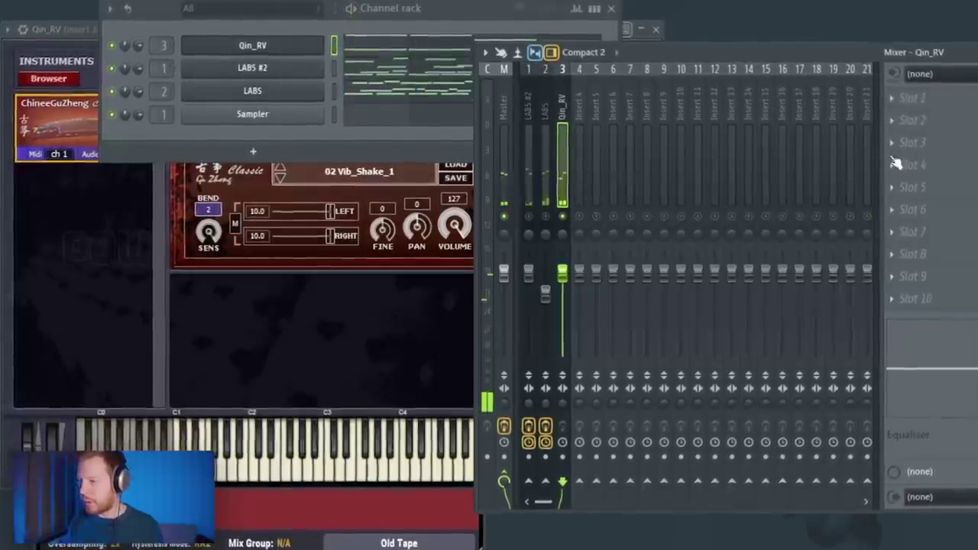
pyautogui.click(902, 122)
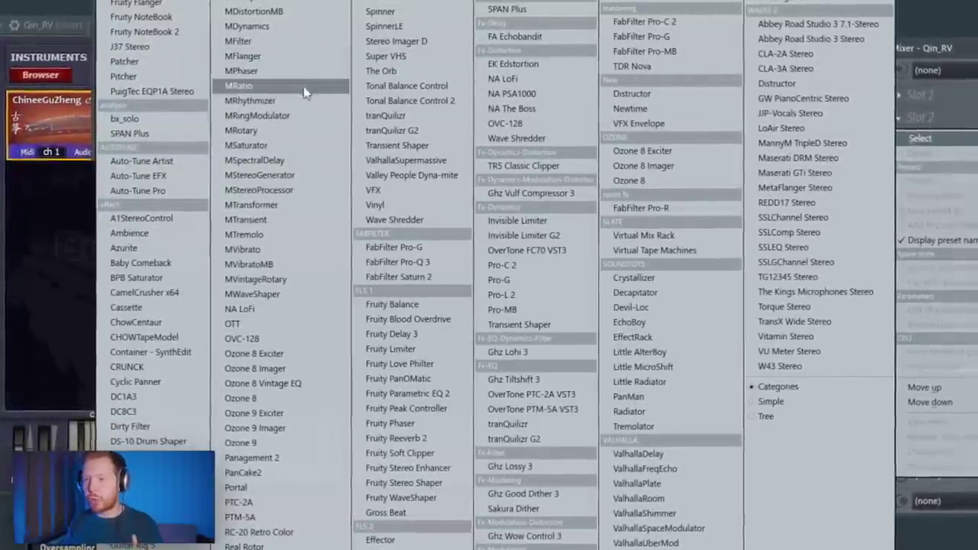
pyautogui.click(379, 8)
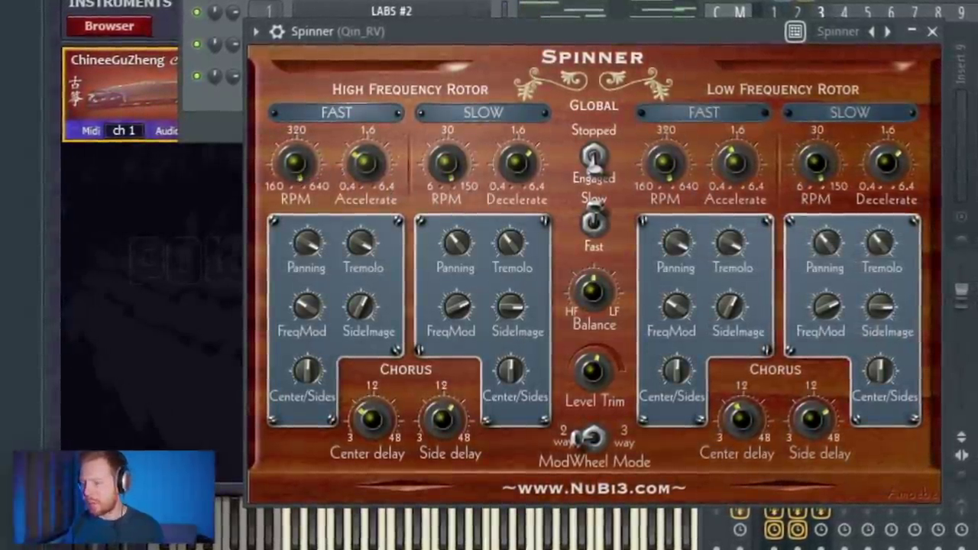
pyautogui.moveTo(526, 38); pyautogui.dragTo(562, 14)
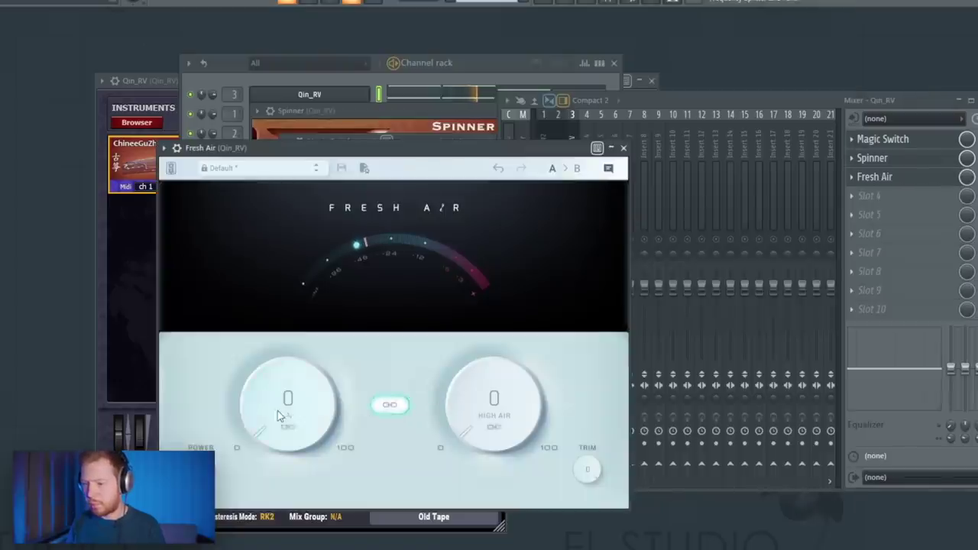
# Raise Fresh Air's linked Mid Air and High Air to 46 and add Fruity parametric EQ 2 in effect slot 4.
pyautogui.moveTo(278, 411); pyautogui.dragTo(320, 306)
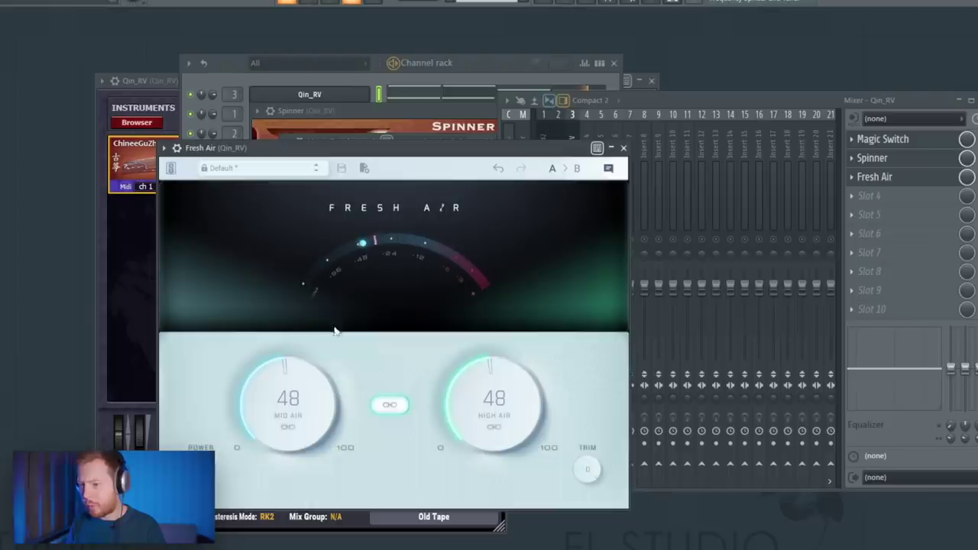
pyautogui.click(868, 196)
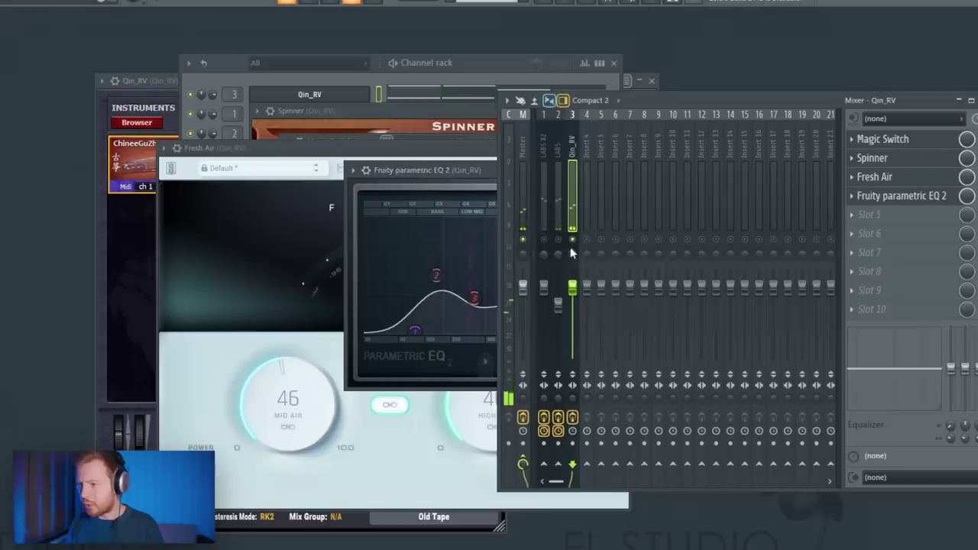
# Unsolo the Qin_RV mixer track and cut the mid bands 3 and 4 in its parametric EQ.
pyautogui.rightClick(574, 240)
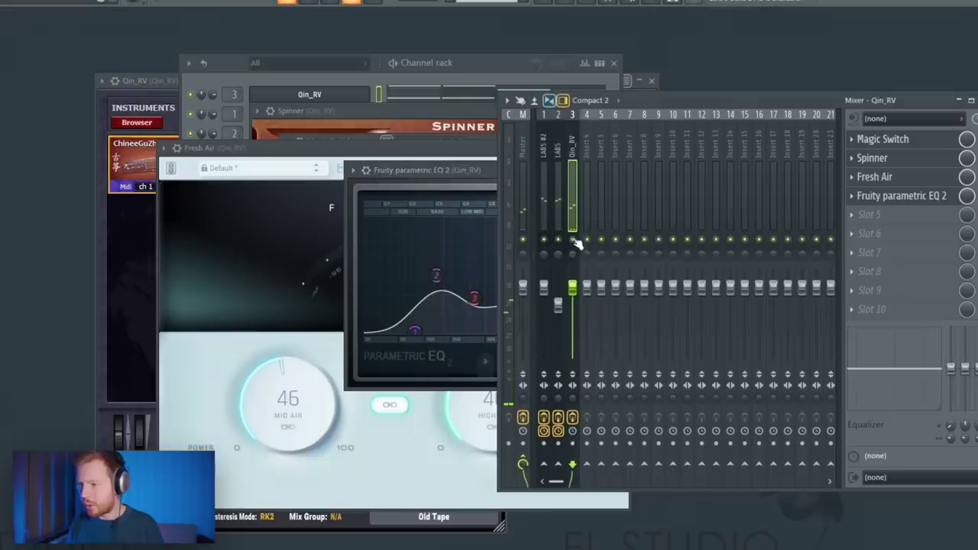
pyautogui.click(461, 170)
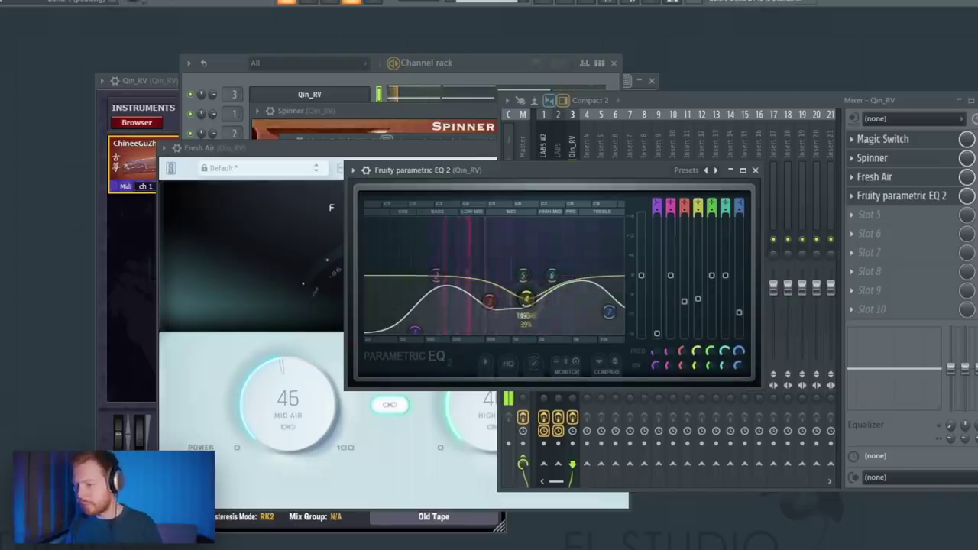
pyautogui.click(385, 62)
pyautogui.click(442, 99)
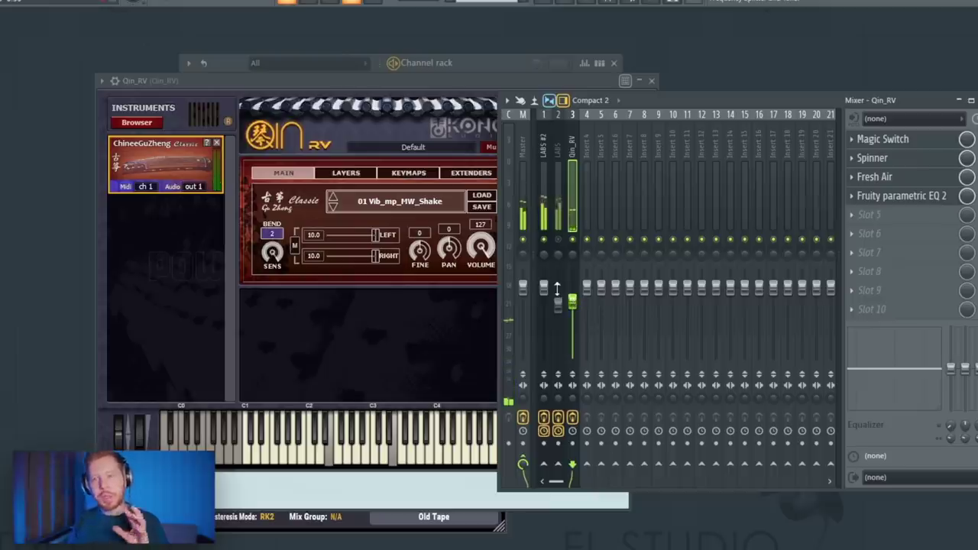
# Insert a Container instrument channel above Qin_RV and load the MKII Flute preset in it.
pyautogui.click(471, 64)
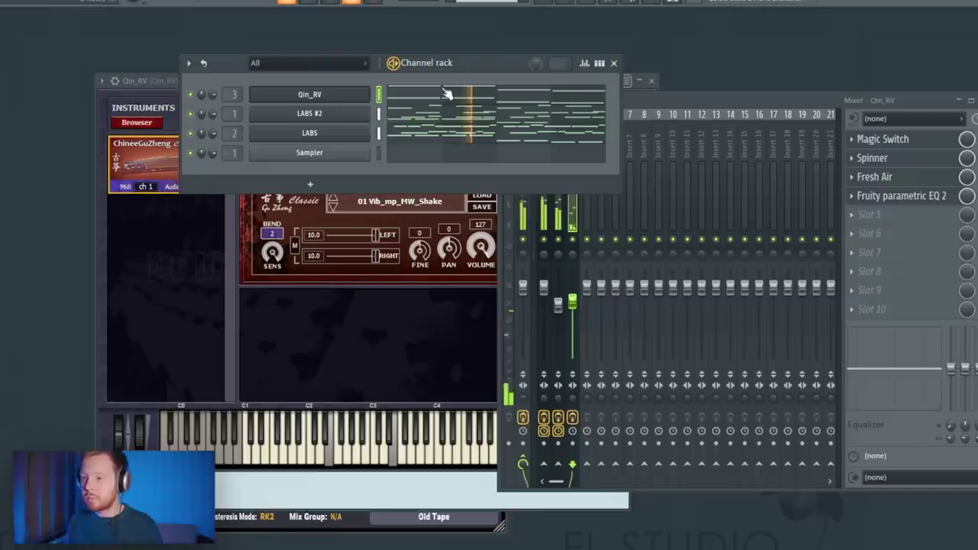
pyautogui.rightClick(336, 95)
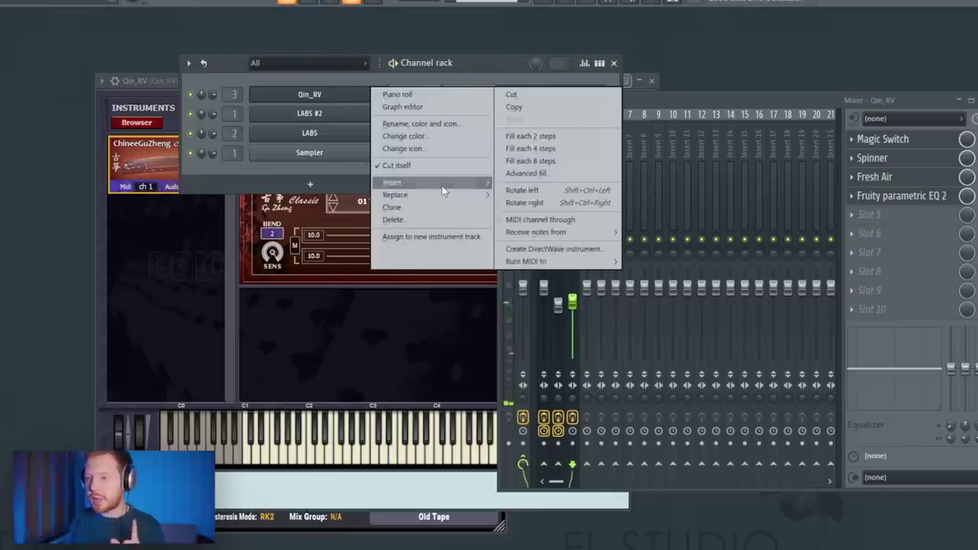
pyautogui.moveTo(436, 183)
pyautogui.click(543, 372)
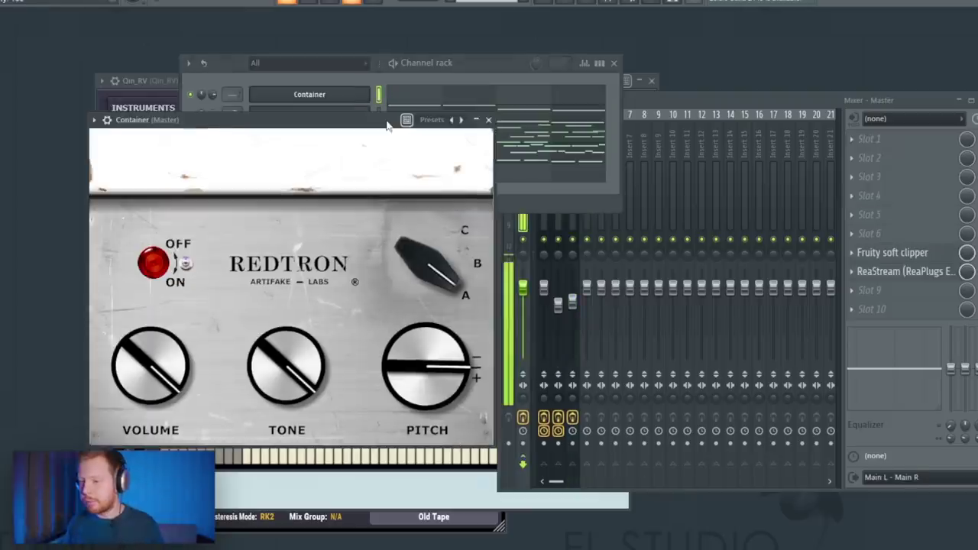
pyautogui.click(442, 120)
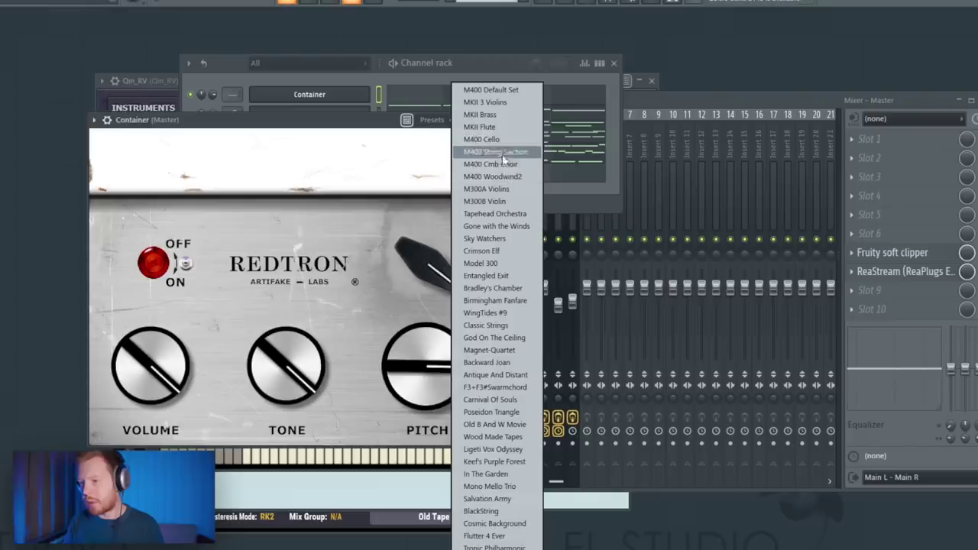
pyautogui.click(498, 128)
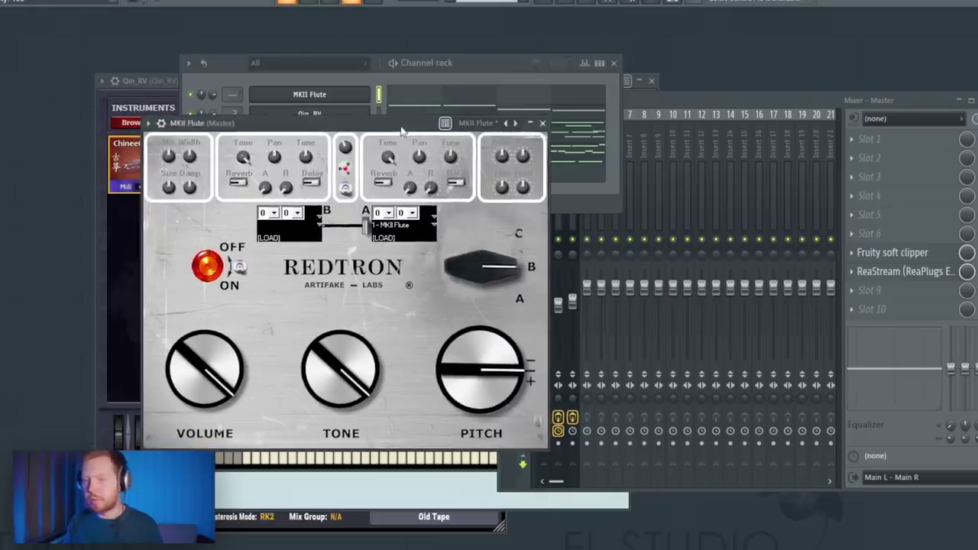
# Enter an E5 note at the start of bar 1 in MKII Flute's piano roll and set the snap to 1/3 step.
pyautogui.click(471, 99)
pyautogui.moveTo(305, 145); pyautogui.dragTo(295, 223)
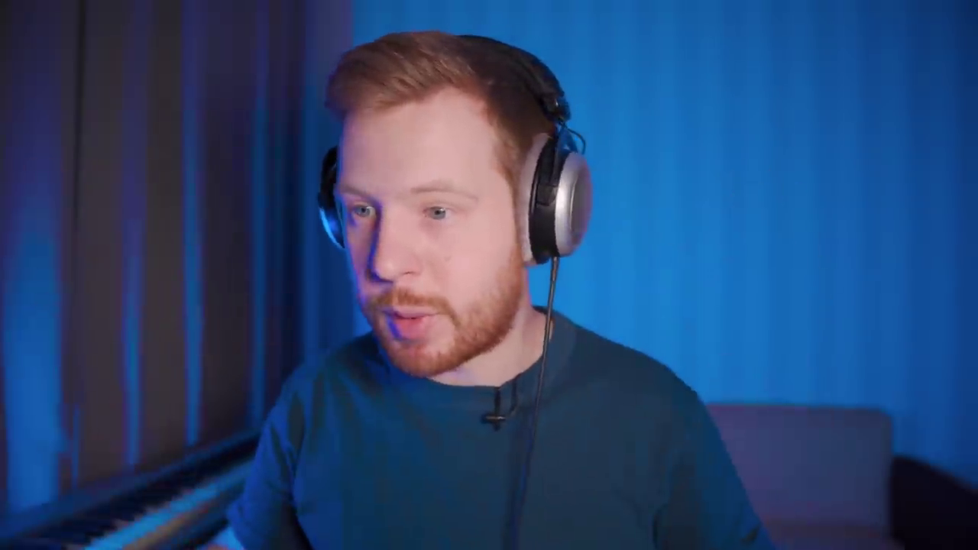
pyautogui.click(418, 2)
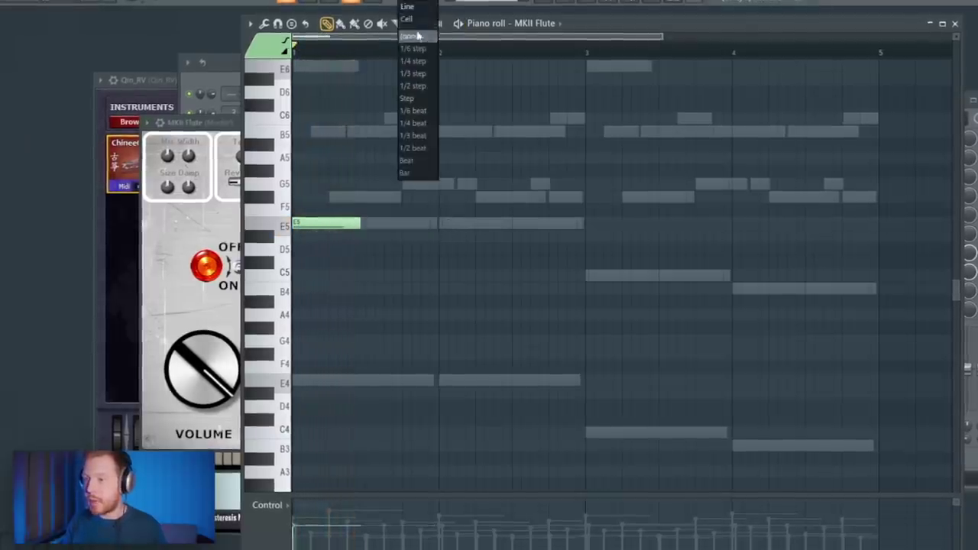
pyautogui.click(413, 73)
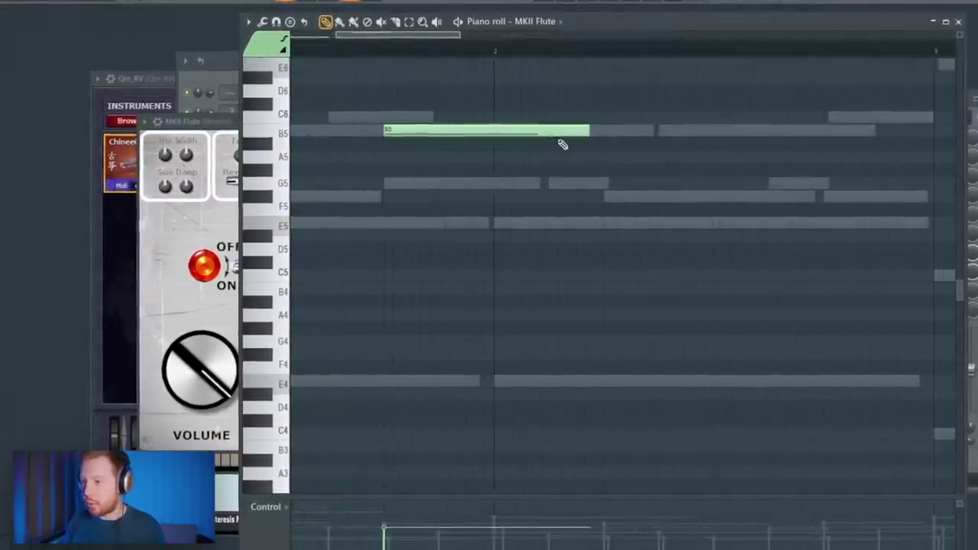
# Build a short descending C6, B5, G5 run at the end of bar 1, leading into a one-beat E5 at bar 2.
pyautogui.moveTo(562, 145); pyautogui.dragTo(437, 145)
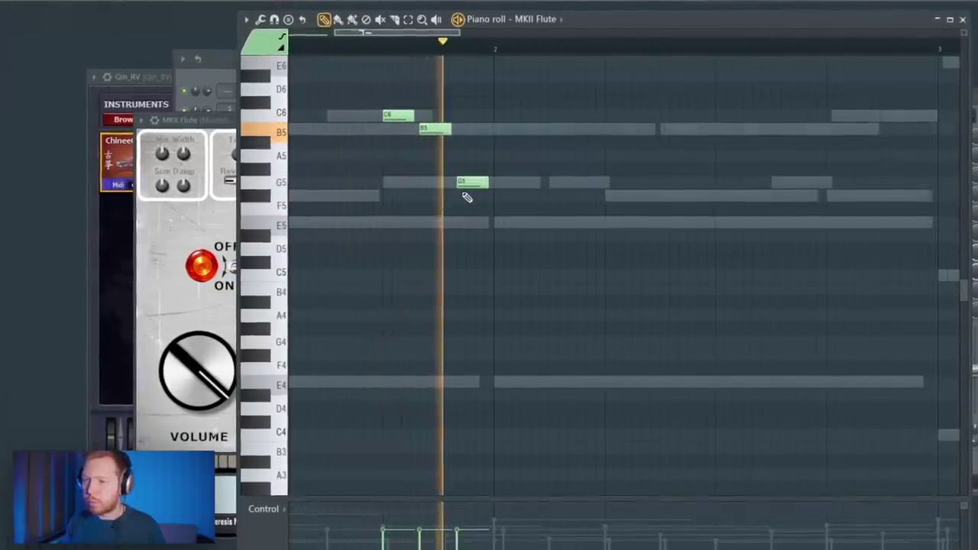
pyautogui.click(496, 222)
pyautogui.moveTo(524, 221); pyautogui.dragTo(604, 222)
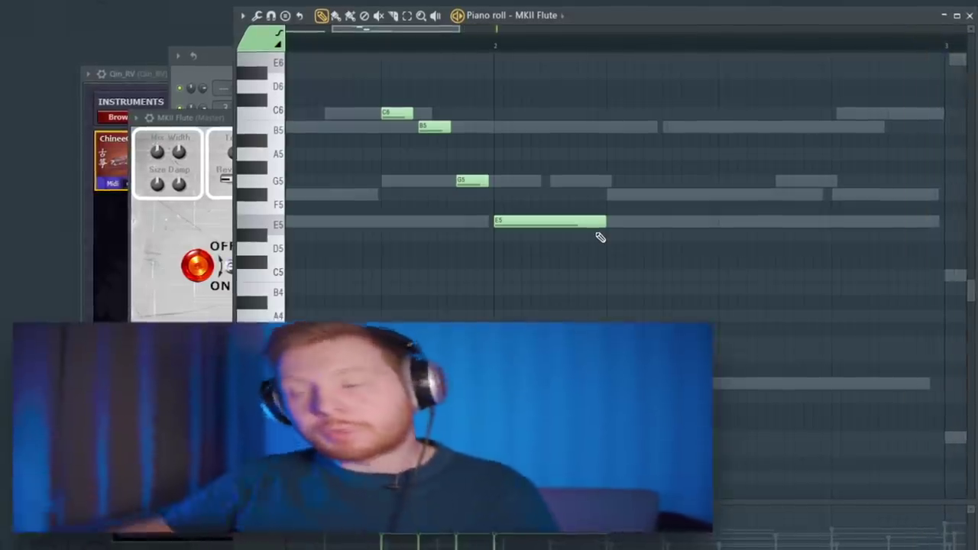
# Extend the flute melody with F#5 and B4 in bar 2, and C5 and G5 in bar 3.
pyautogui.scroll(-2, 598, 229)
pyautogui.click(591, 196)
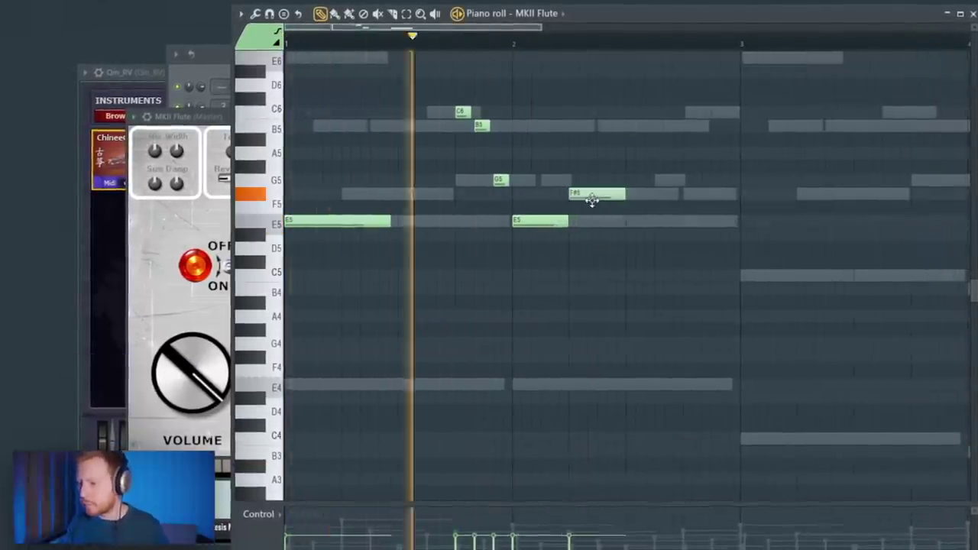
pyautogui.click(653, 289)
pyautogui.click(746, 279)
pyautogui.scroll(-2, 743, 281)
pyautogui.click(722, 179)
# Add B4, F#5 and G5 one after another in bar 4 of the flute melody.
pyautogui.click(766, 289)
pyautogui.click(805, 194)
pyautogui.click(846, 182)
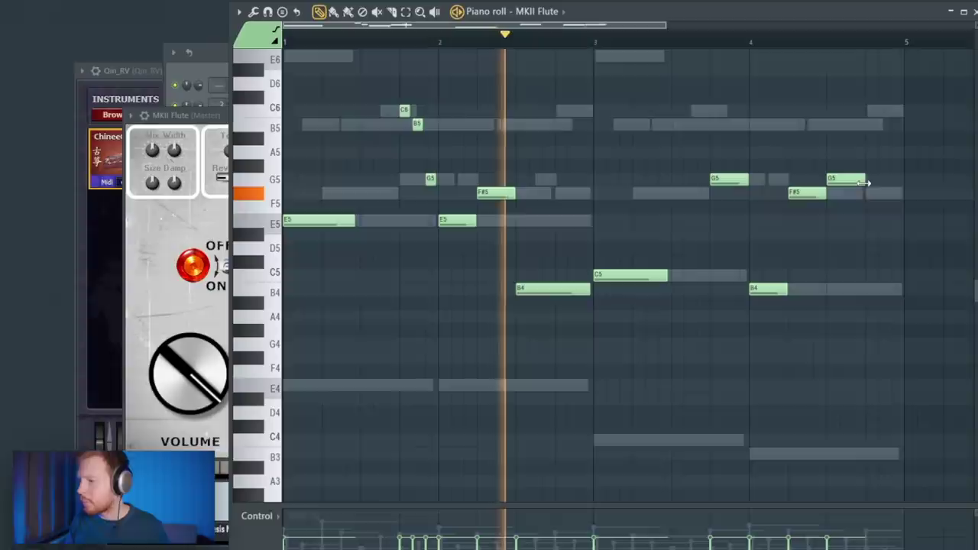
# Lengthen bar 4's last G5 to the bar's end and repeat the flute melody in bars 5 to 8, adding a G4 in bar 8.
pyautogui.moveTo(863, 182); pyautogui.dragTo(903, 187)
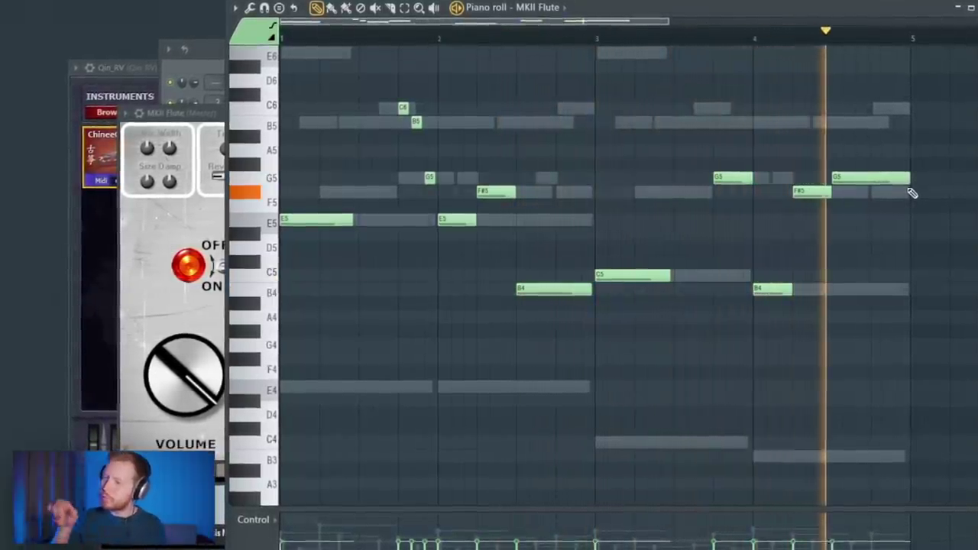
pyautogui.scroll(-4, 725, 236)
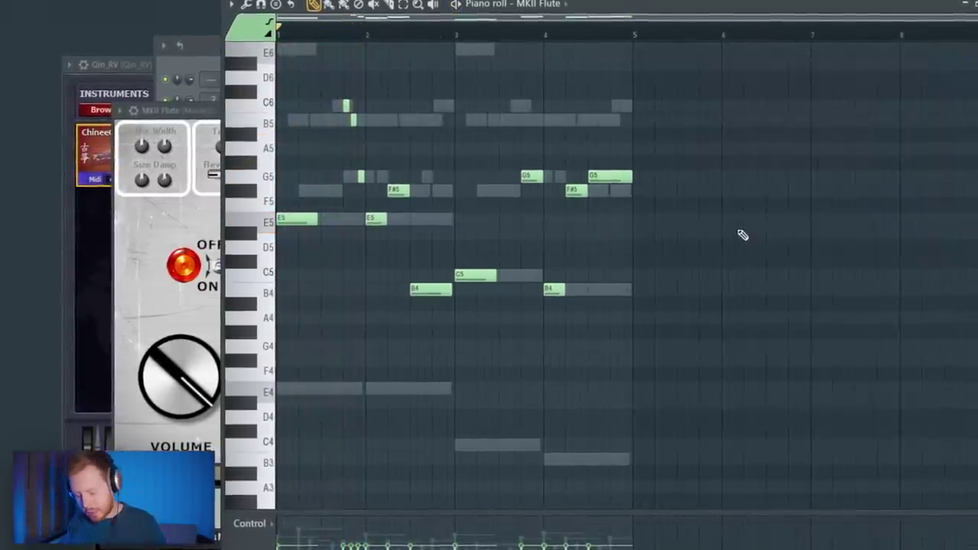
pyautogui.hotkey('ctrl', 'b')
pyautogui.hscroll(4, 685, 346)
pyautogui.scroll(5, 830, 360)
pyautogui.click(830, 360)
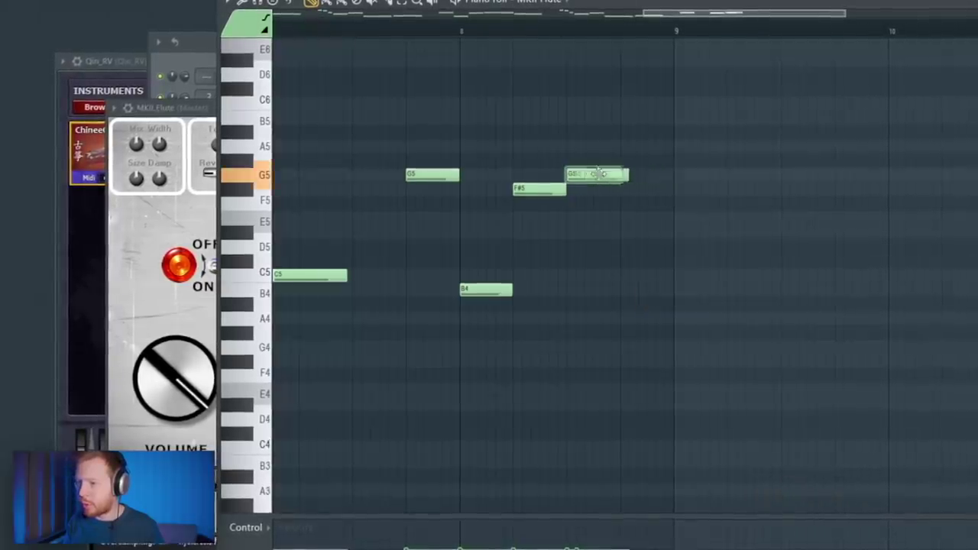
# Duplicate the Qin_RV and LABS notes into bars 5 to 8 to match the eight-bar flute melody.
pyautogui.press('space')
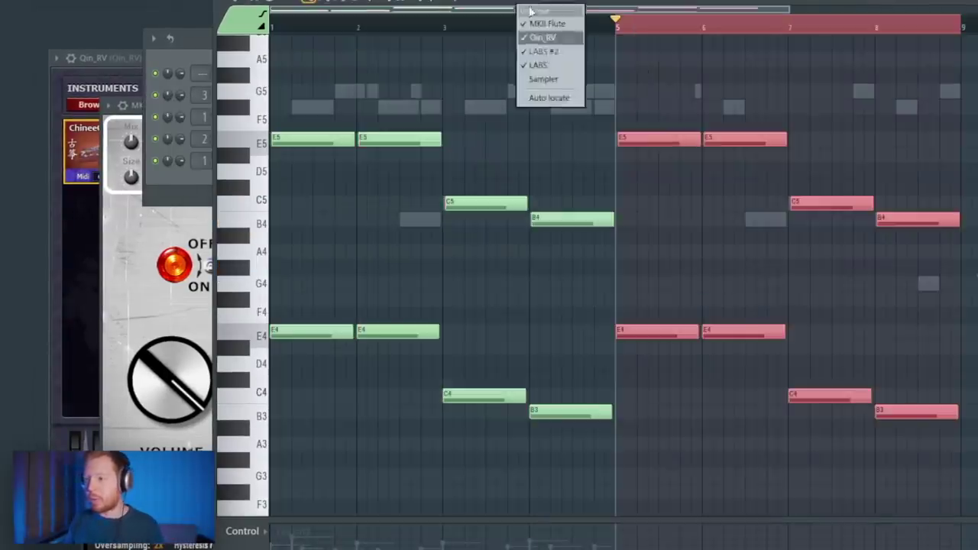
pyautogui.click(552, 68)
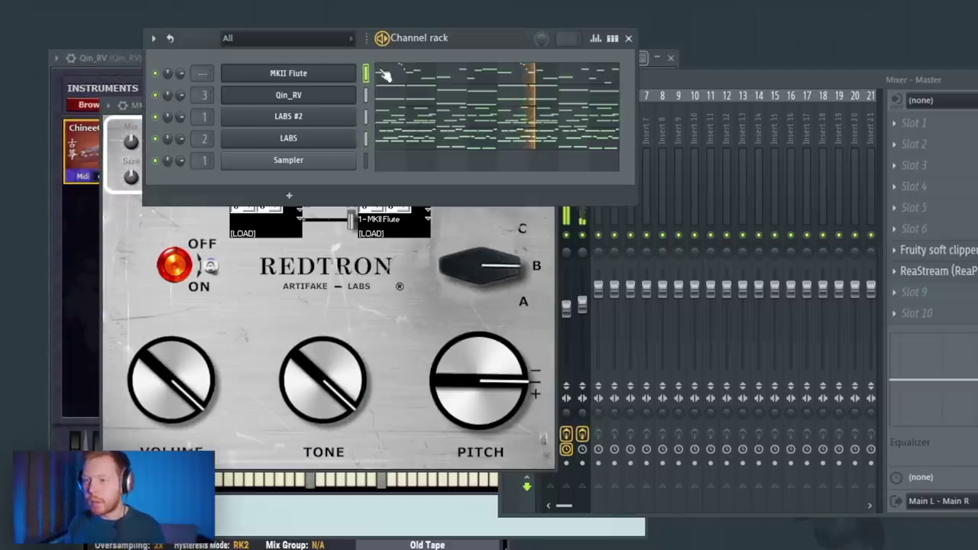
# Route the MKII Flute channel to mixer insert 4.
pyautogui.click(690, 128)
pyautogui.click(600, 142)
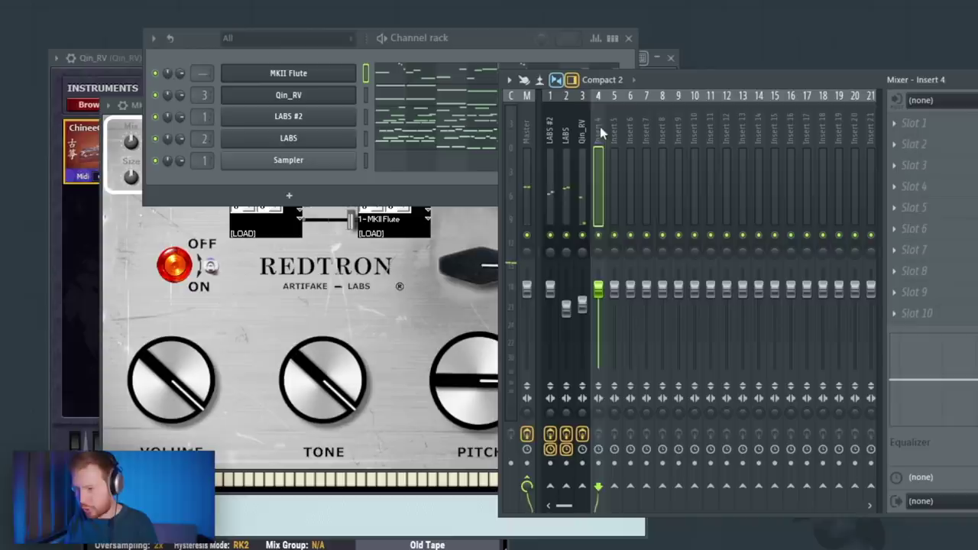
pyautogui.hotkey('ctrl', 'l')
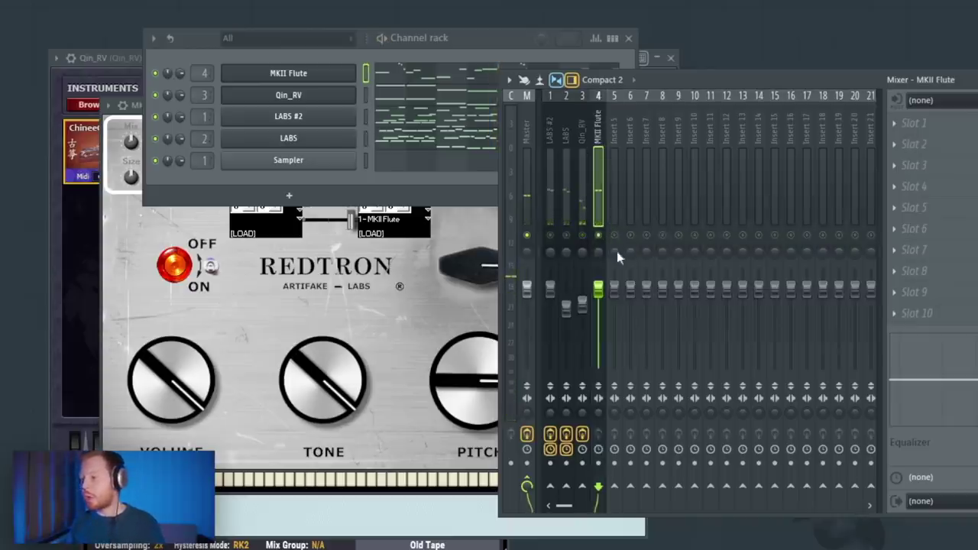
# Load Fresh Air in slot 2 of the flute's mixer track and set the linked Mid Air and High Air to 53.
pyautogui.click(925, 167)
pyautogui.moveTo(917, 163)
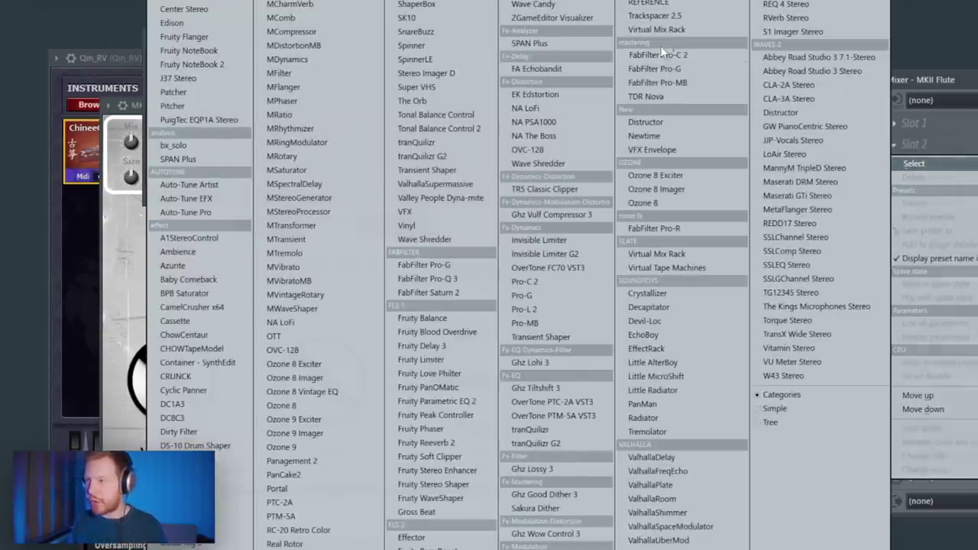
pyautogui.click(178, 502)
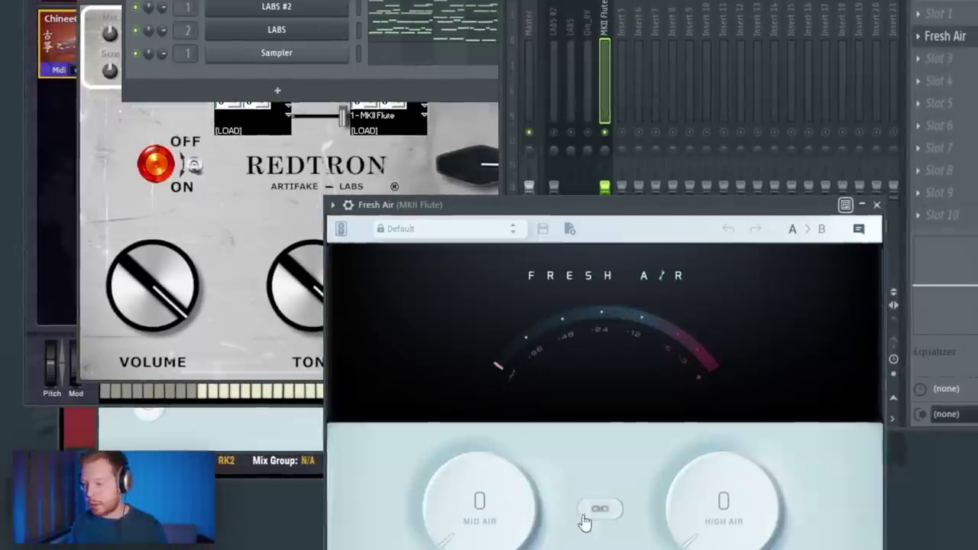
pyautogui.click(588, 513)
pyautogui.moveTo(475, 290); pyautogui.dragTo(472, 174)
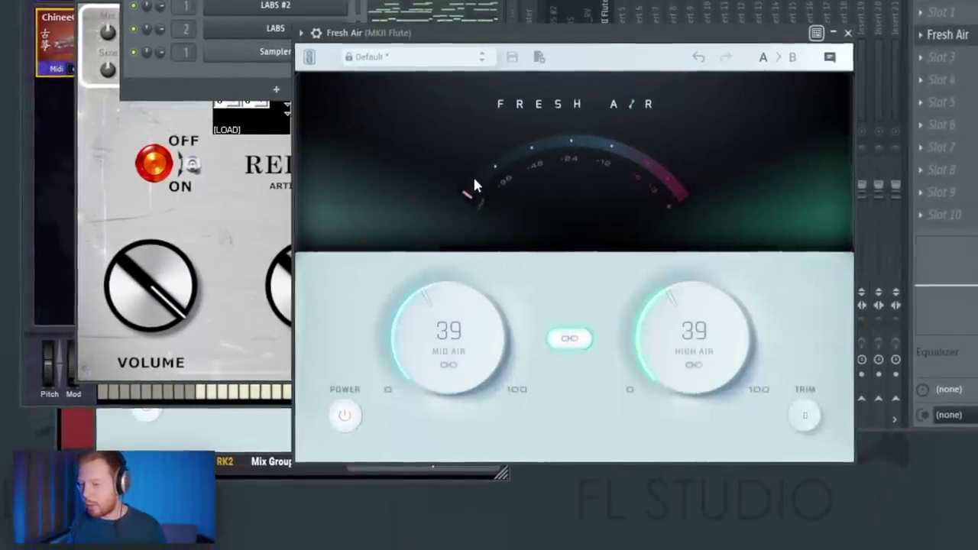
pyautogui.moveTo(467, 309); pyautogui.dragTo(478, 266)
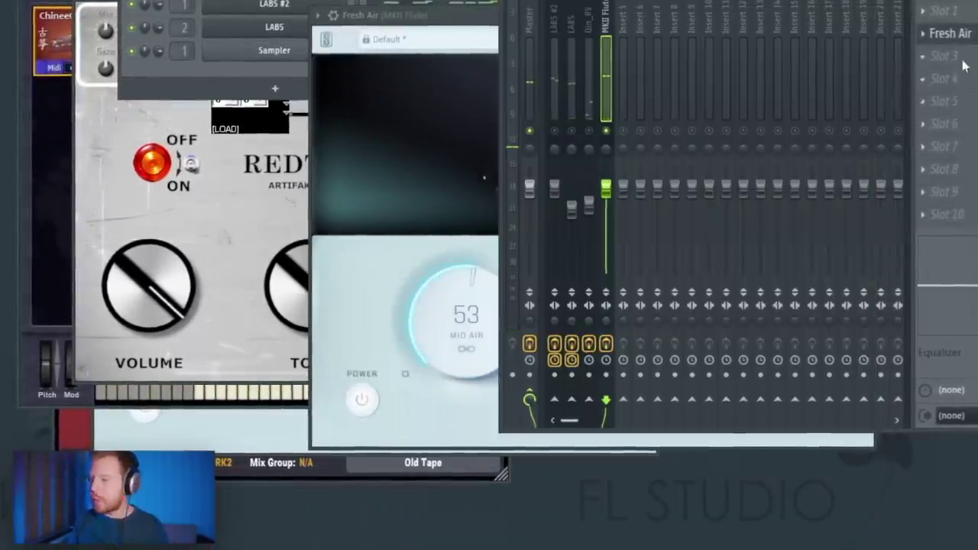
# Load the Baby Comeback delay in slot 3 of the flute's mixer track.
pyautogui.click(963, 64)
pyautogui.moveTo(945, 76)
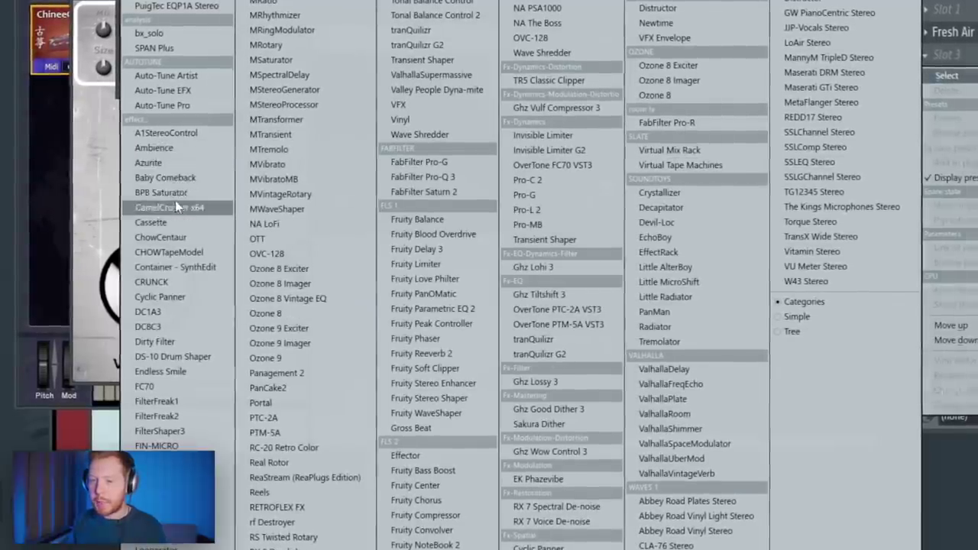
pyautogui.click(179, 177)
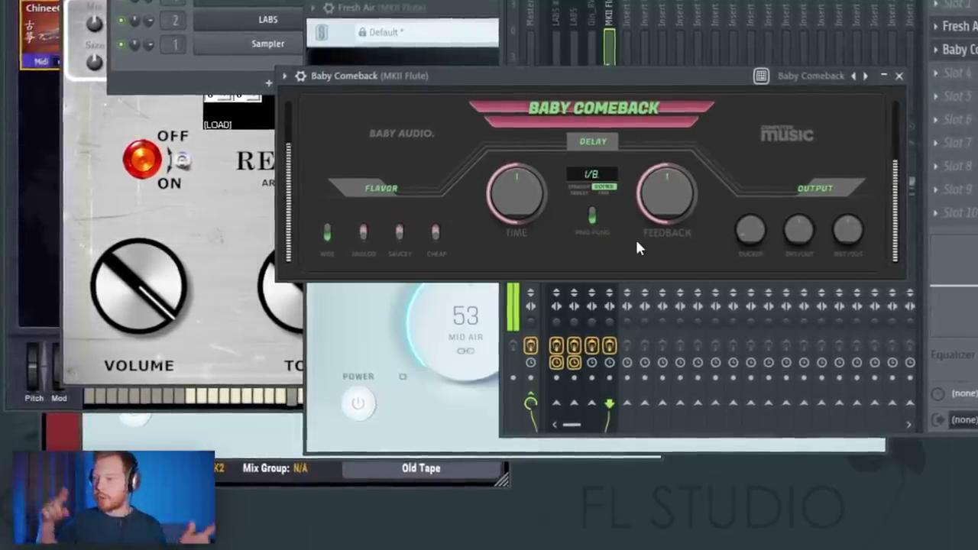
pyautogui.moveTo(753, 237)
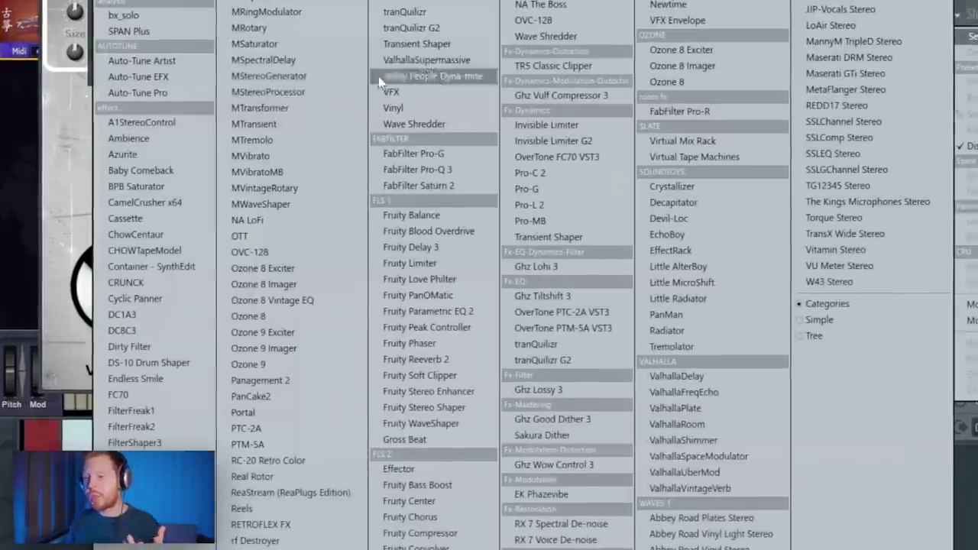
# Add the Azurite chorus to the flute's mixer track and randomize its settings.
pyautogui.click(135, 155)
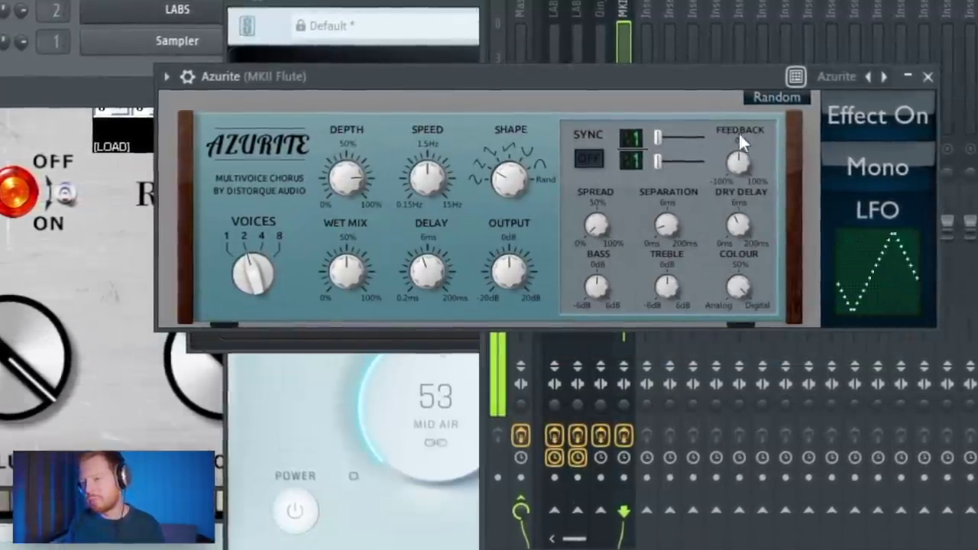
pyautogui.click(780, 95)
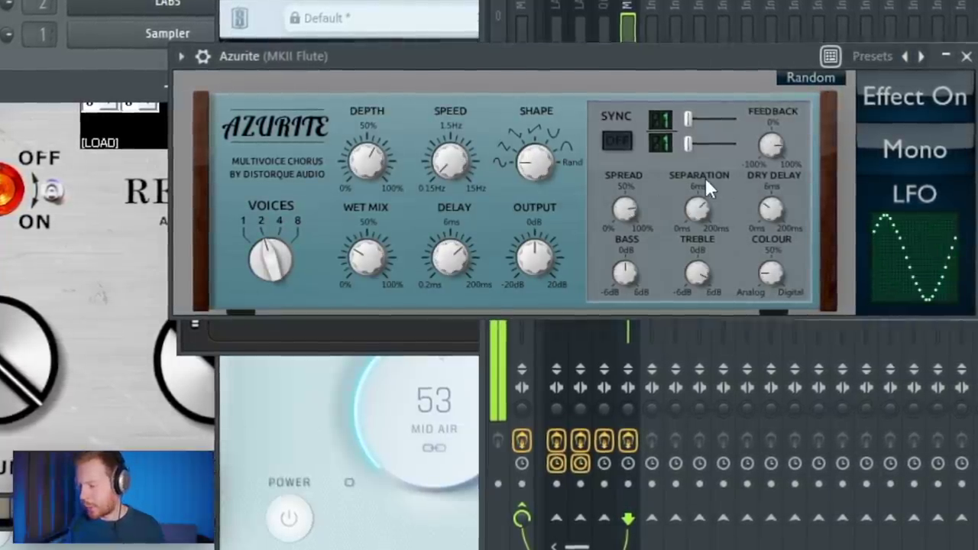
pyautogui.moveTo(704, 52); pyautogui.dragTo(619, 7)
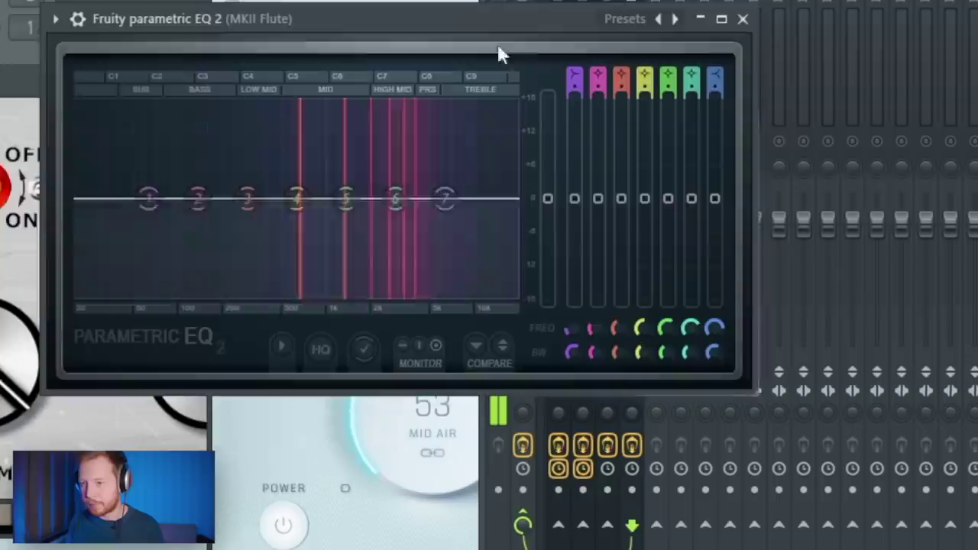
# Shape the flute in Fruity Parametric EQ 2 by cutting the lows with band 1 and dipping bands 3 and 4, the latter near 1 kHz.
pyautogui.moveTo(295, 197); pyautogui.dragTo(343, 243)
pyautogui.moveTo(247, 199); pyautogui.dragTo(279, 217)
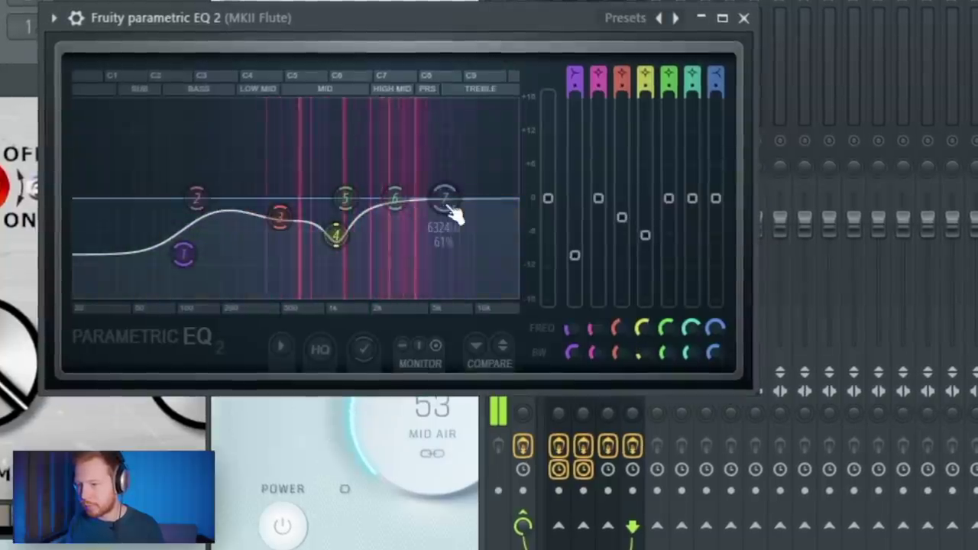
pyautogui.moveTo(184, 256); pyautogui.dragTo(192, 258)
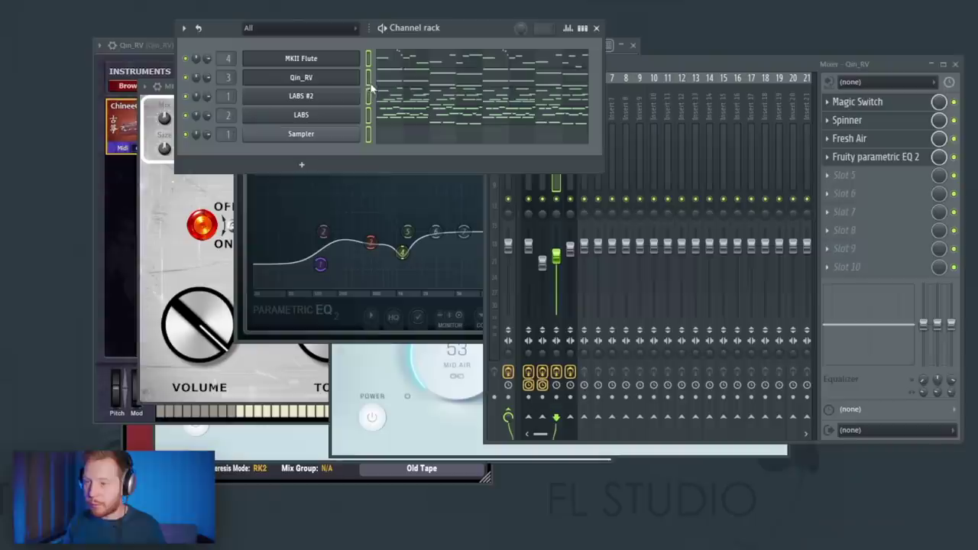
# Cut and paste the notes of all channels, then split the pattern by channel in the playlist.
pyautogui.hotkey('ctrl', 'x')
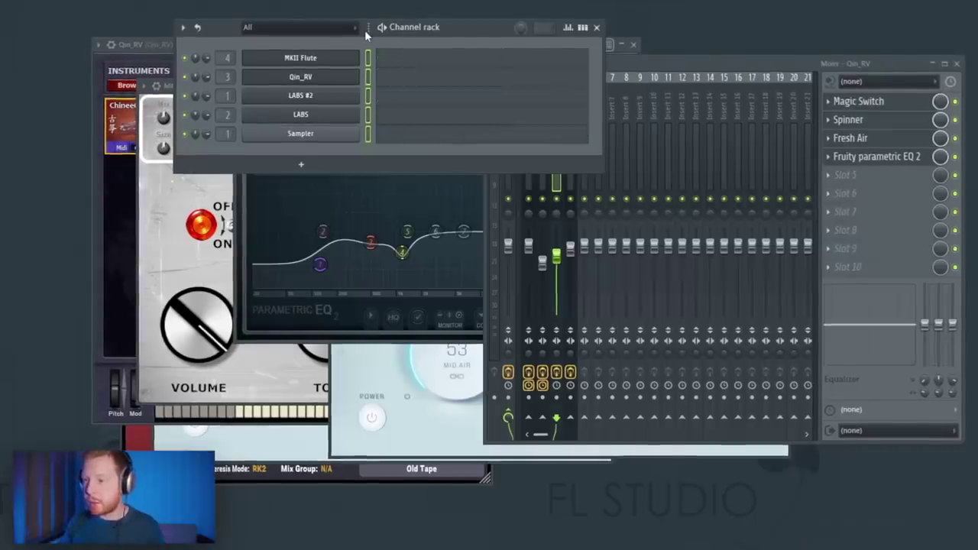
pyautogui.hotkey('ctrl', 'v')
pyautogui.click(437, 2)
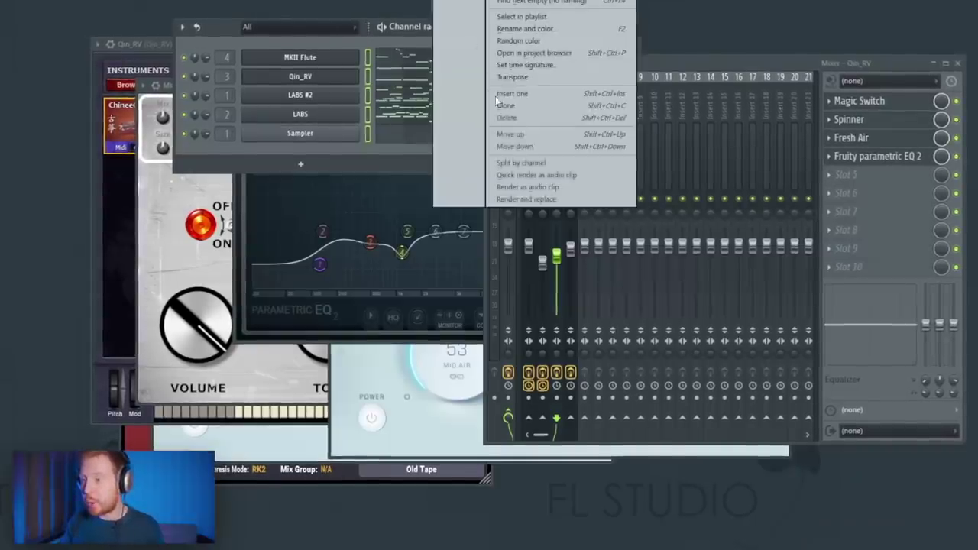
pyautogui.click(521, 164)
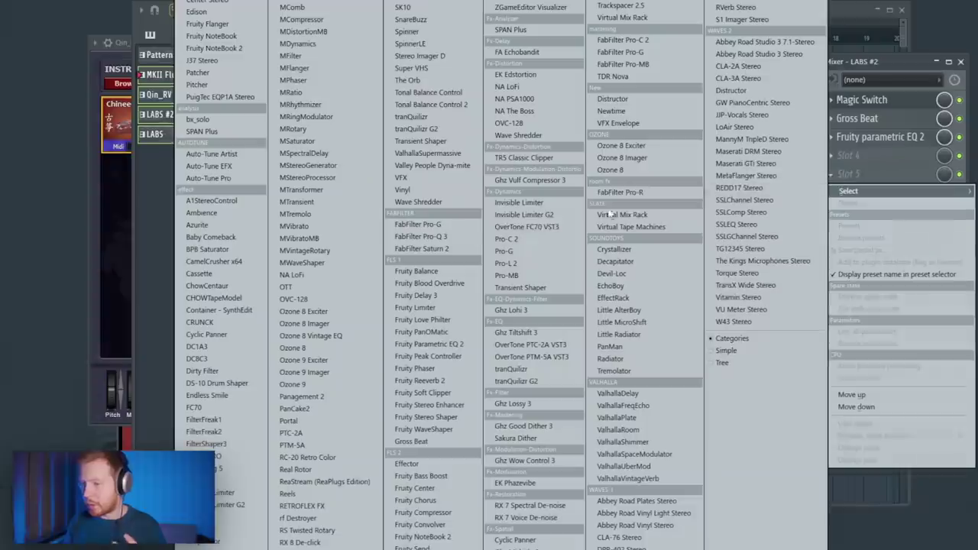
# Load Fruity Limiter in slot 5 of the LABS #2 mixer track.
pyautogui.click(415, 308)
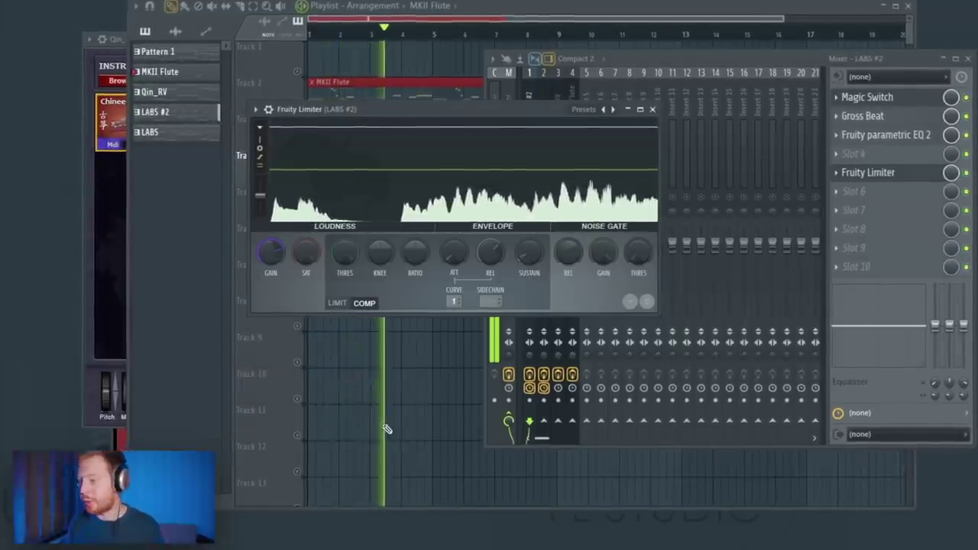
pyautogui.press('space')
# Consolidate the LABS #2 clip in the playlist into an audio clip.
pyautogui.click(410, 375)
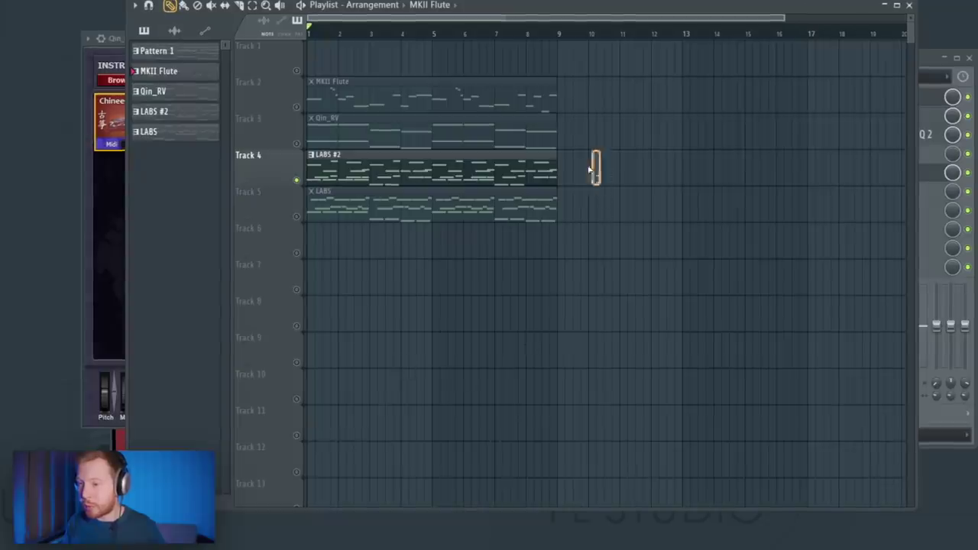
pyautogui.hotkey('ctrl', 'alt', 'c')
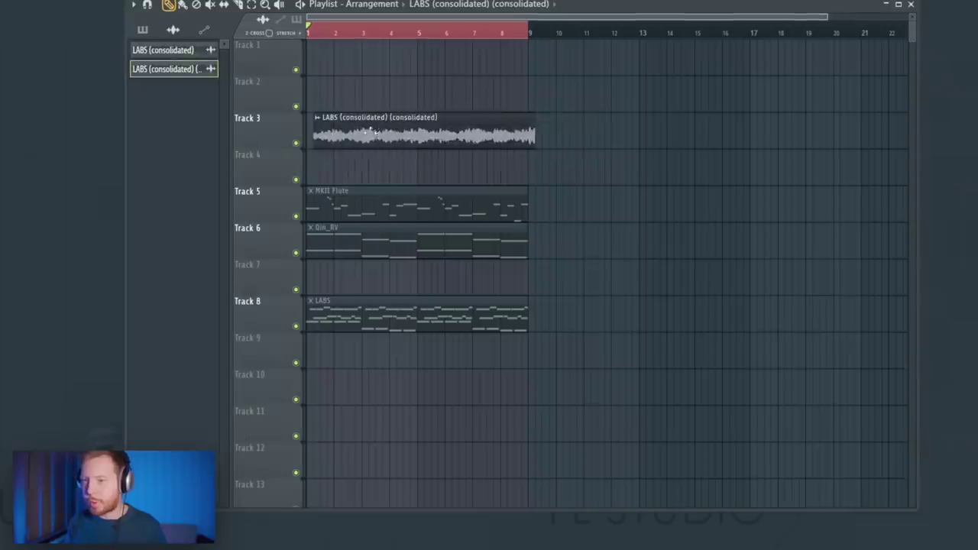
# Align the consolidated LABS clip with bar 1 and open its sample in a new Fruity Slicer channel.
pyautogui.doubleClick(373, 132)
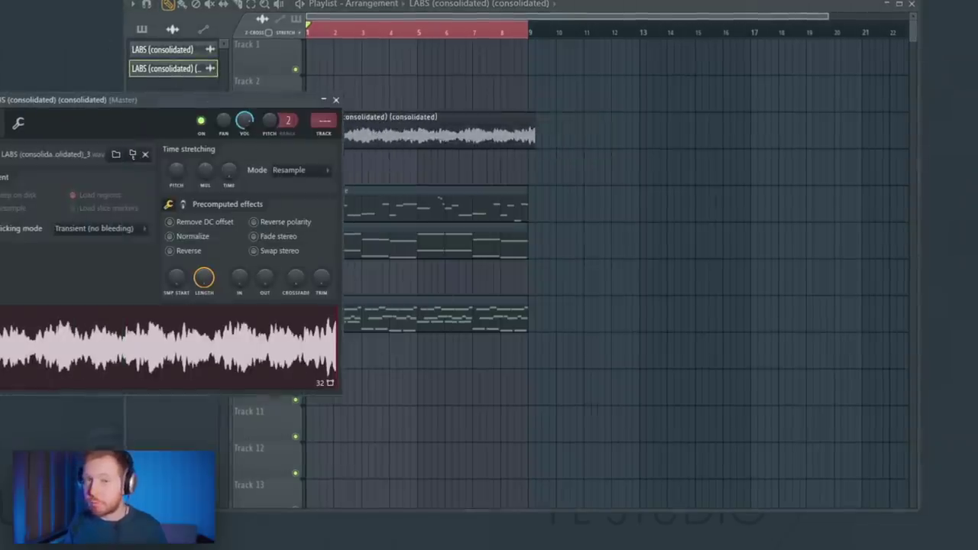
pyautogui.click(337, 99)
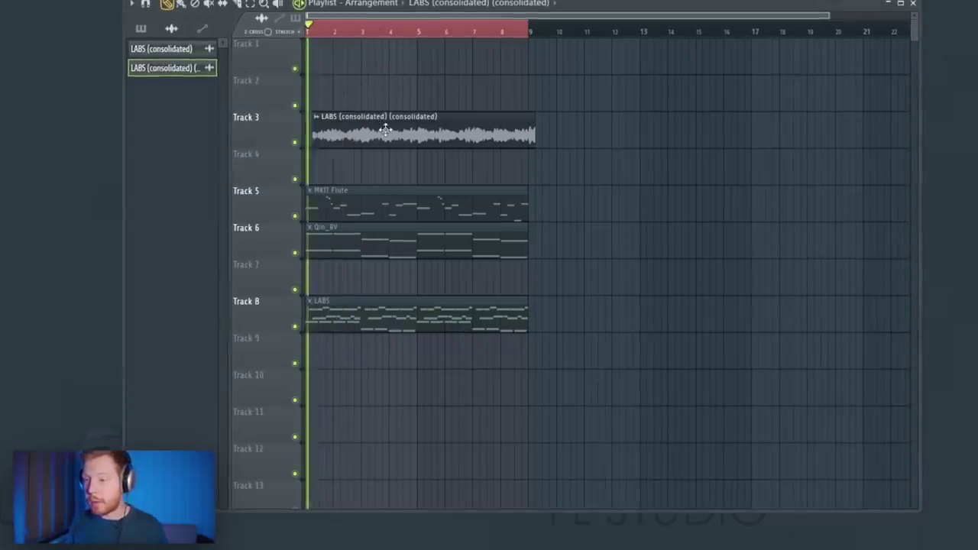
pyautogui.doubleClick(351, 127)
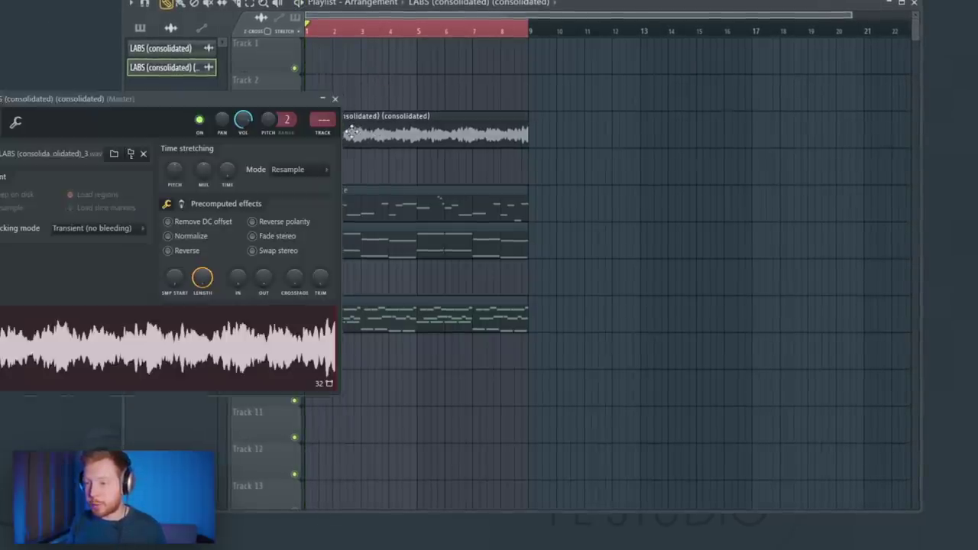
pyautogui.rightClick(226, 335)
pyautogui.click(290, 425)
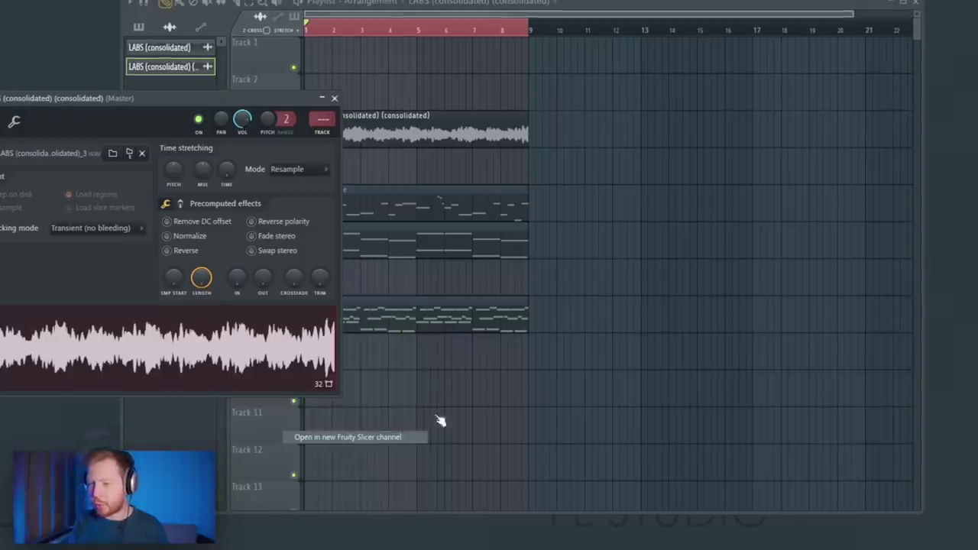
pyautogui.moveTo(170, 112); pyautogui.dragTo(545, 99)
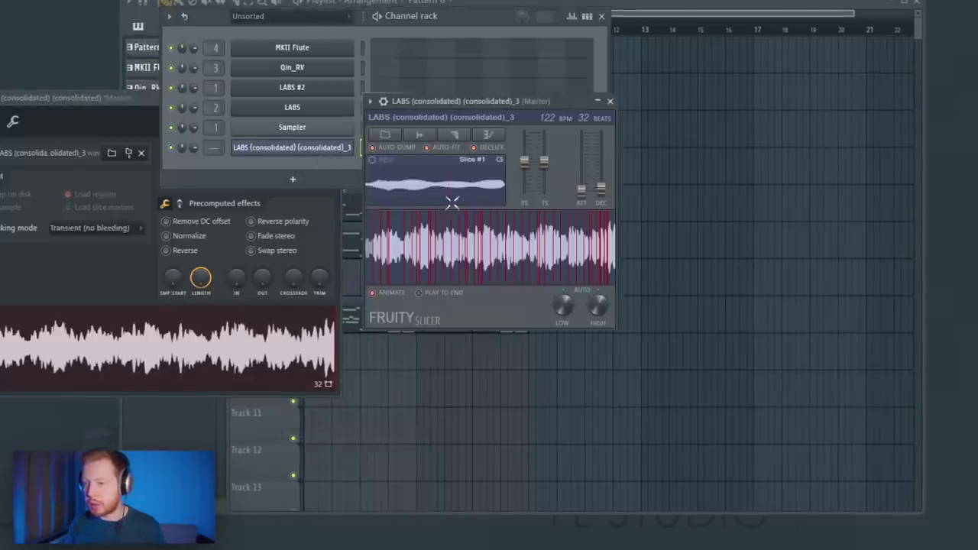
# Re-slice the sample in Fruity Slicer into one slice per beat.
pyautogui.click(457, 136)
pyautogui.click(477, 270)
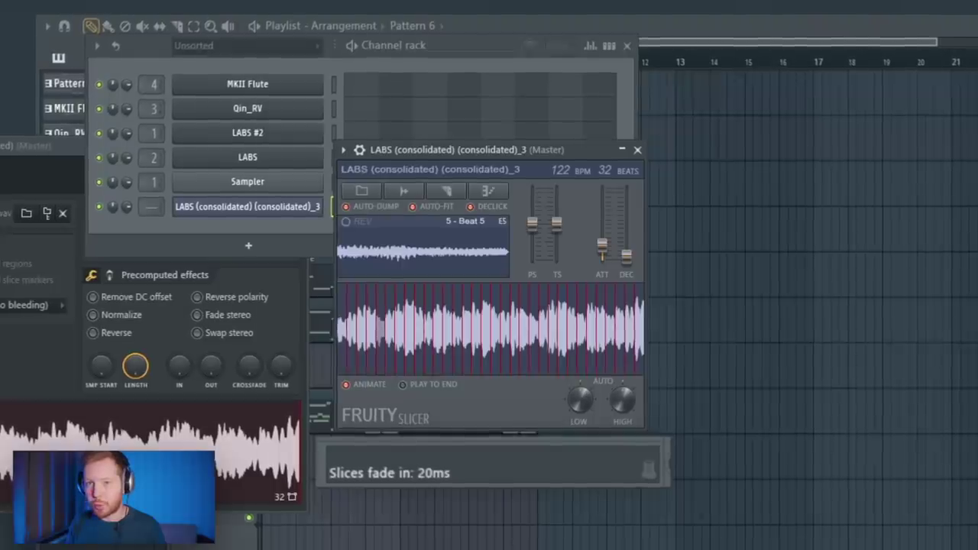
# Raise the slices' fade-out and set the slicer's time stretch to 106.44% before playing the pattern.
pyautogui.moveTo(602, 245); pyautogui.dragTo(627, 247)
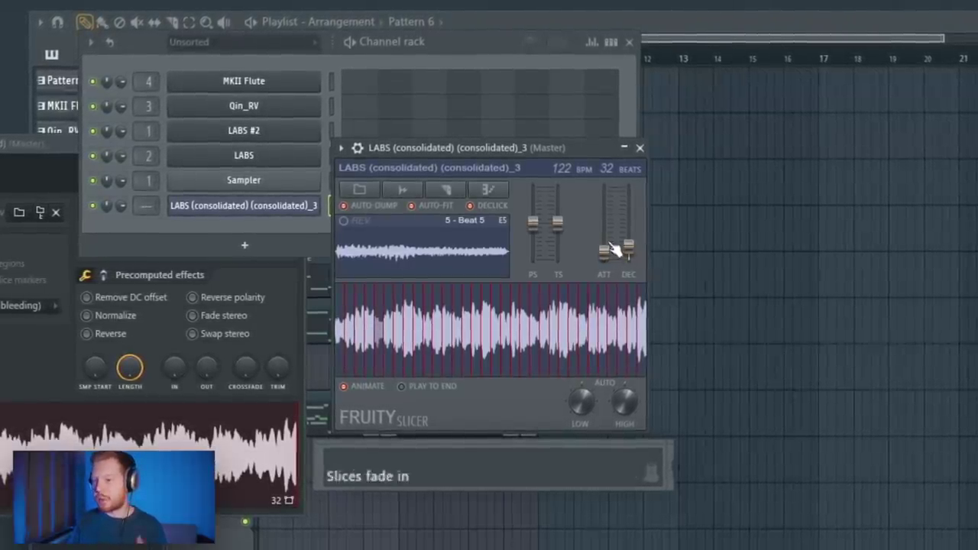
pyautogui.moveTo(559, 223); pyautogui.dragTo(559, 219)
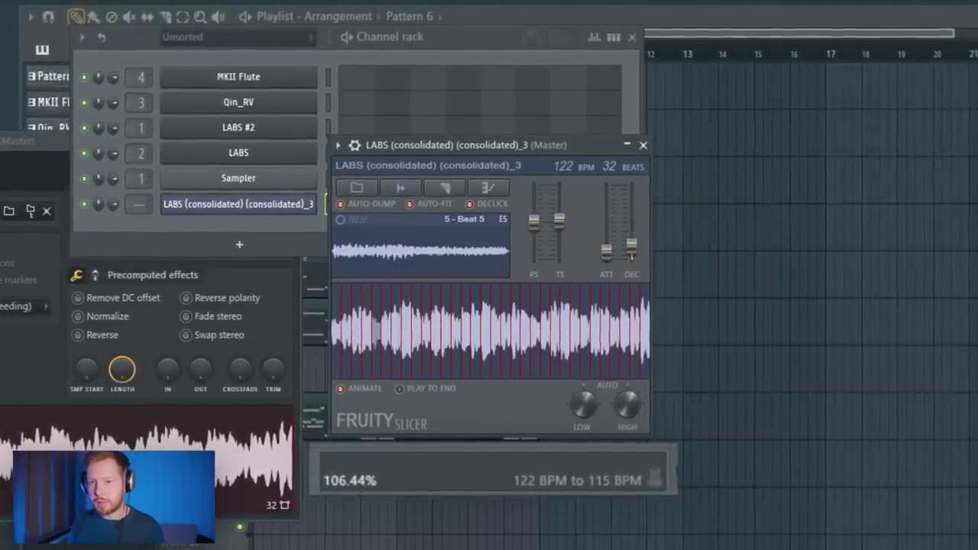
pyautogui.press('space')
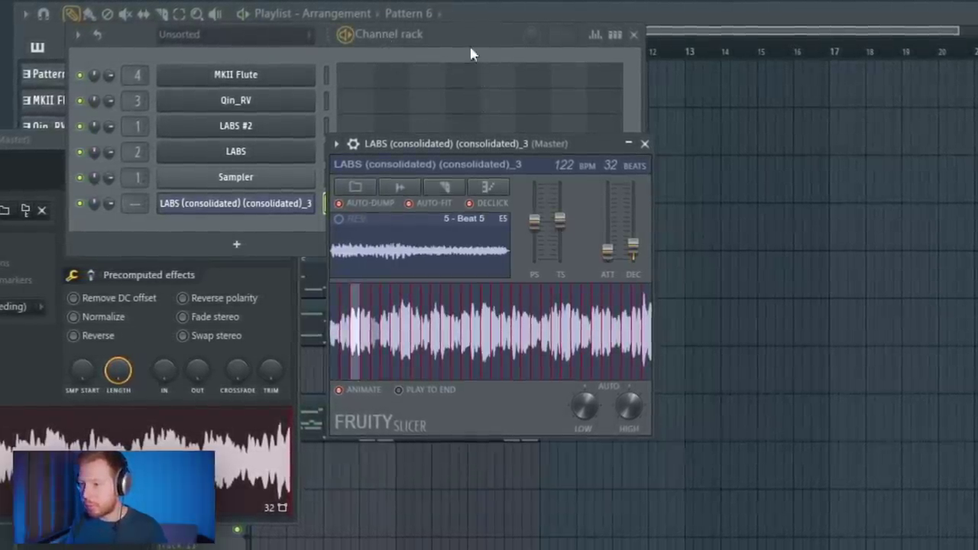
# Review the beat-slice notes in the slicer channel's piano roll and clone the Fruity Slicer channel.
pyautogui.click(471, 50)
pyautogui.click(493, 200)
pyautogui.moveTo(893, 76); pyautogui.dragTo(306, 436)
pyautogui.scroll(-1, 306, 349)
pyautogui.scroll(4, 314, 359)
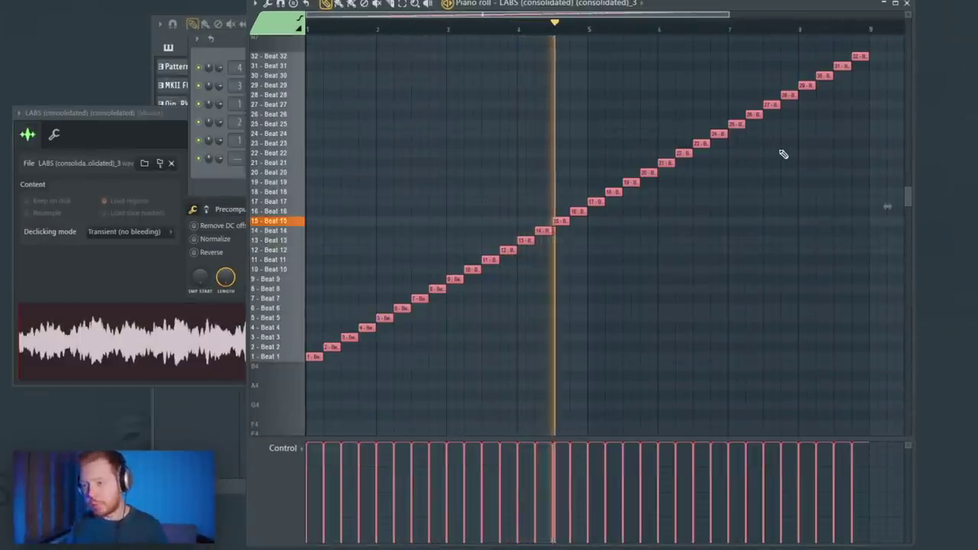
pyautogui.click(907, 5)
pyautogui.rightClick(360, 157)
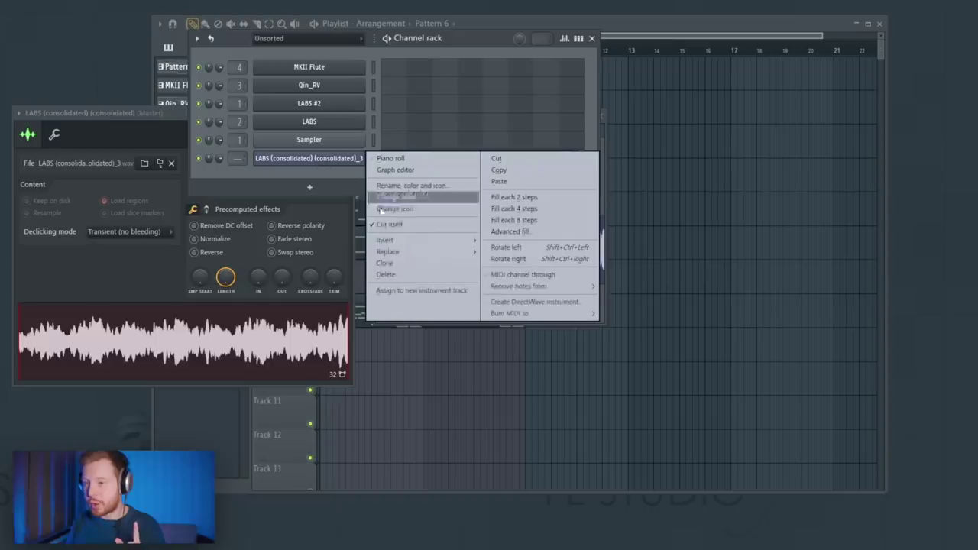
pyautogui.click(396, 265)
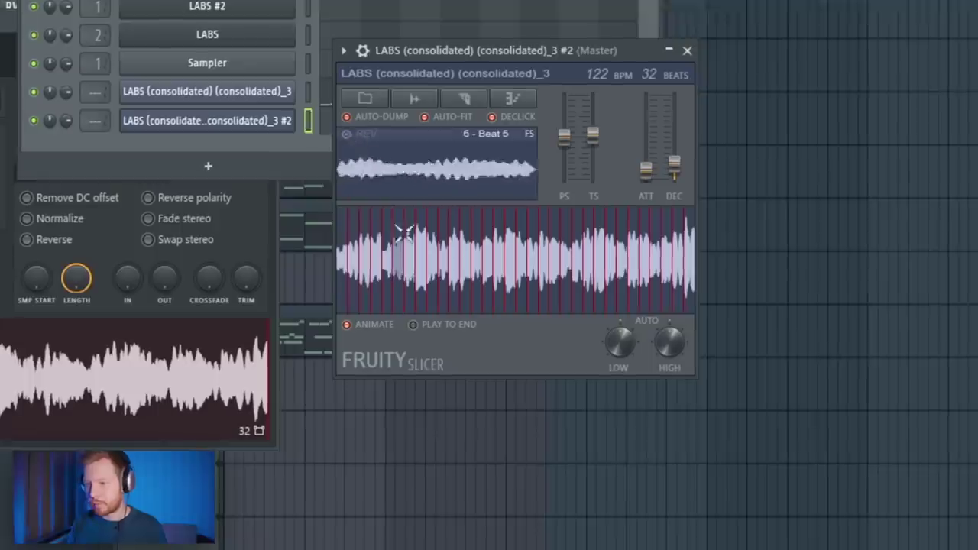
pyautogui.moveTo(405, 234); pyautogui.dragTo(448, 257)
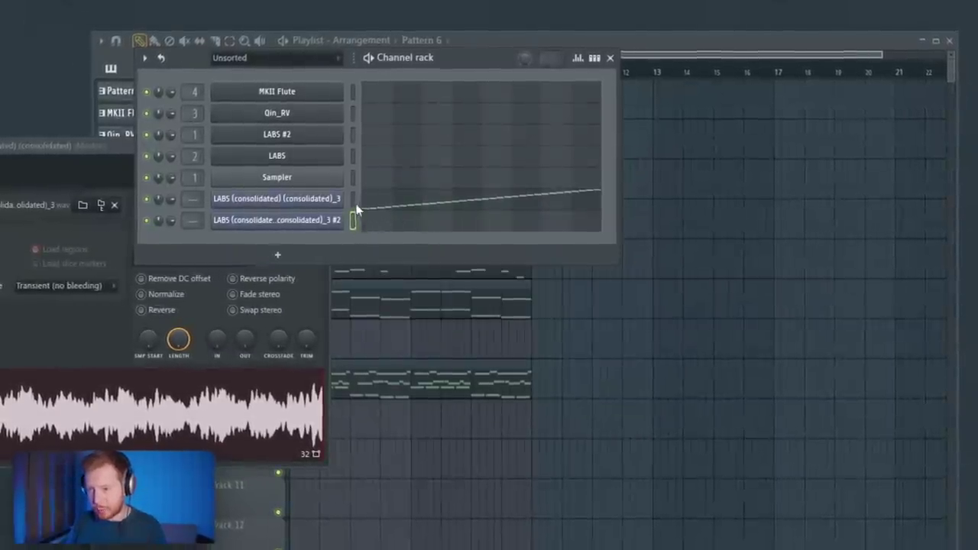
# Copy the beat-slice notes from the original slicer channel into the cloned slicer channel in Pattern 7.
pyautogui.click(303, 87)
pyautogui.hotkey('ctrl', 'x')
pyautogui.press('Down')
pyautogui.hotkey('ctrl', 'v')
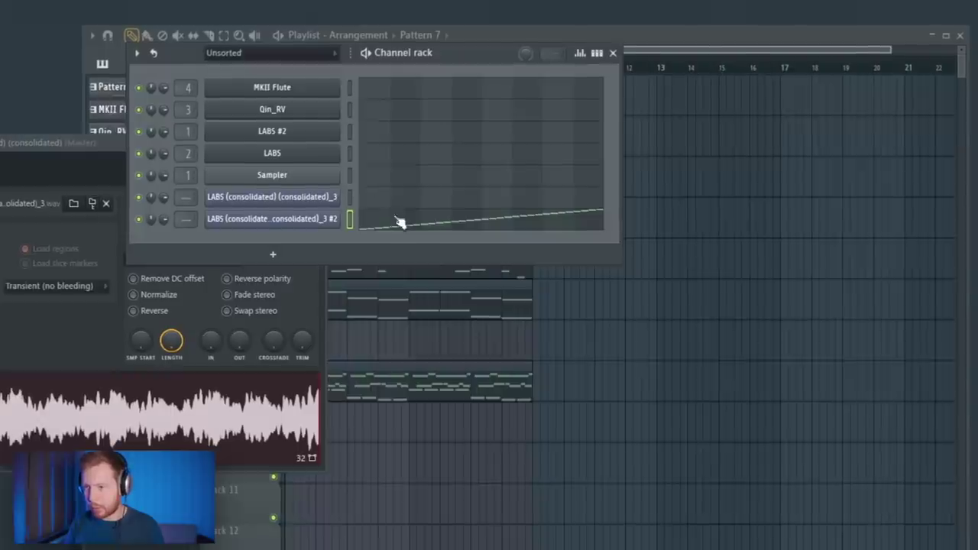
# Delete the notes for beats 17 to 32 from the cloned slicer's piano roll and play the pattern.
pyautogui.click(399, 221)
pyautogui.moveTo(784, 81); pyautogui.dragTo(521, 335)
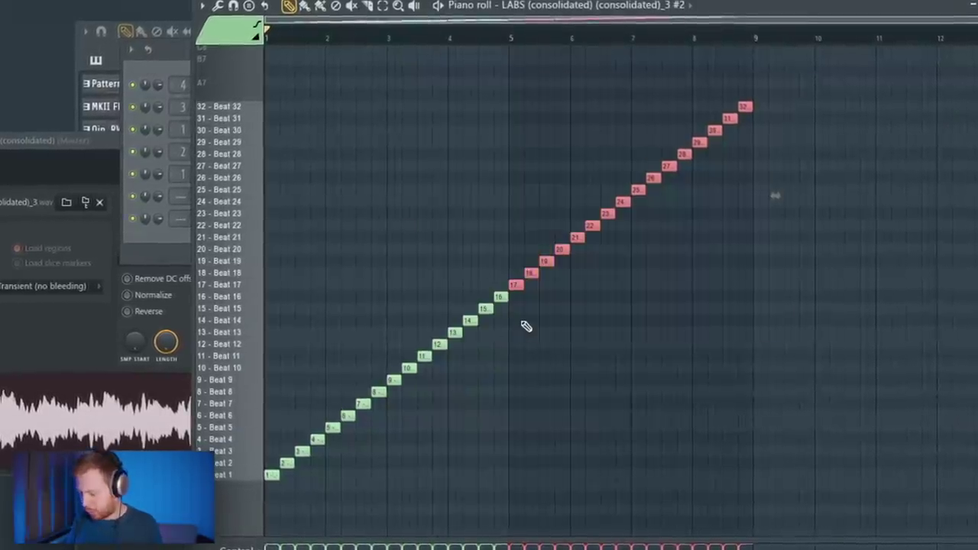
pyautogui.press('Delete')
pyautogui.press('space')
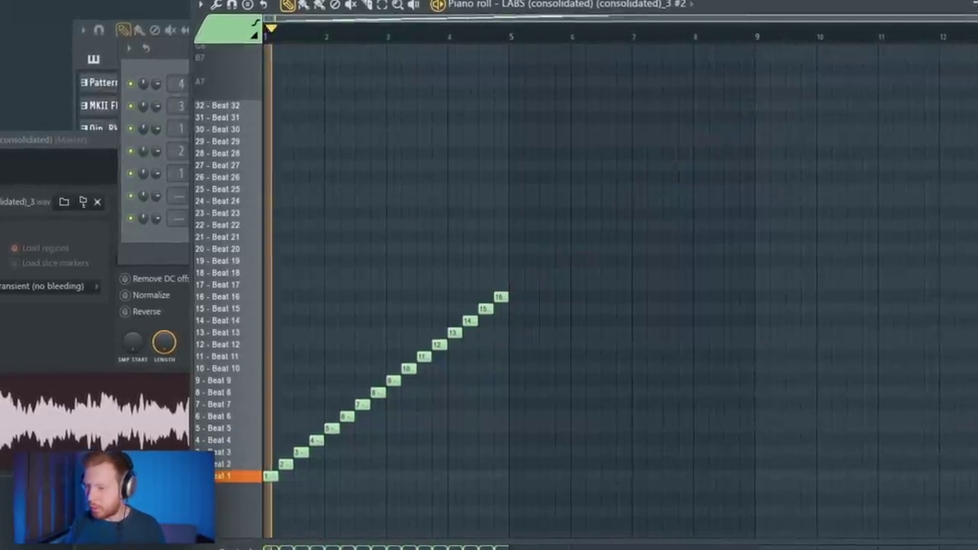
# Raise the cloned slicer's pitch shift to its maximum and lower its time stretch.
pyautogui.click(180, 148)
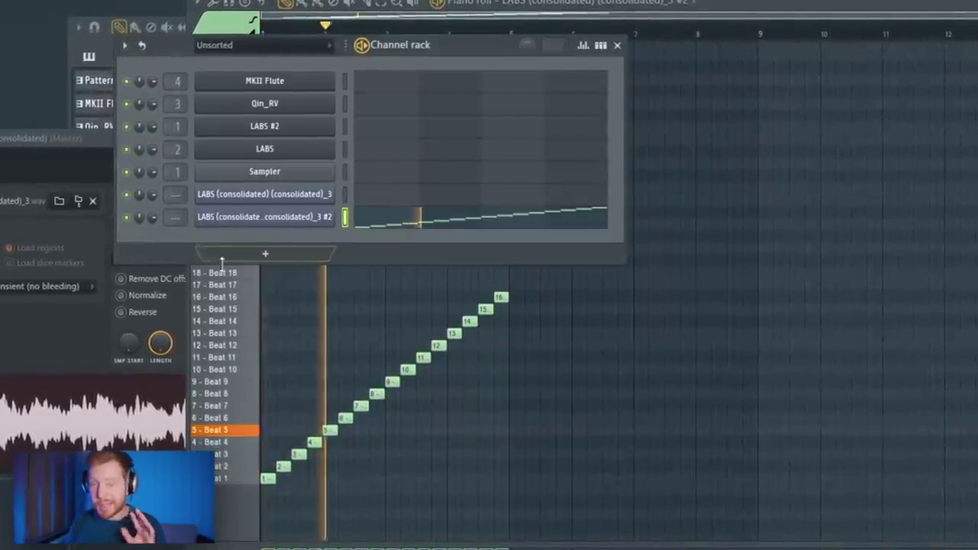
pyautogui.click(276, 220)
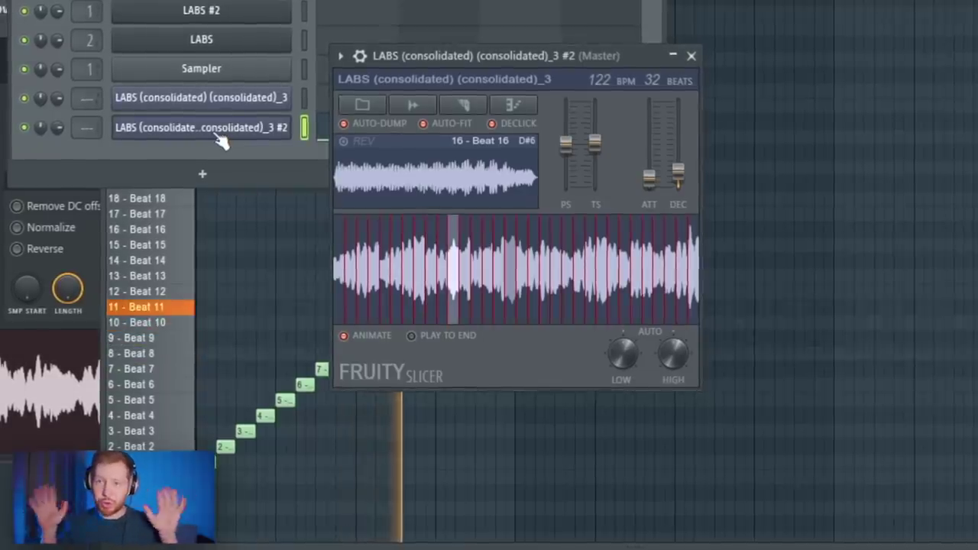
pyautogui.moveTo(567, 143); pyautogui.dragTo(567, 93)
pyautogui.moveTo(611, 156); pyautogui.dragTo(611, 176)
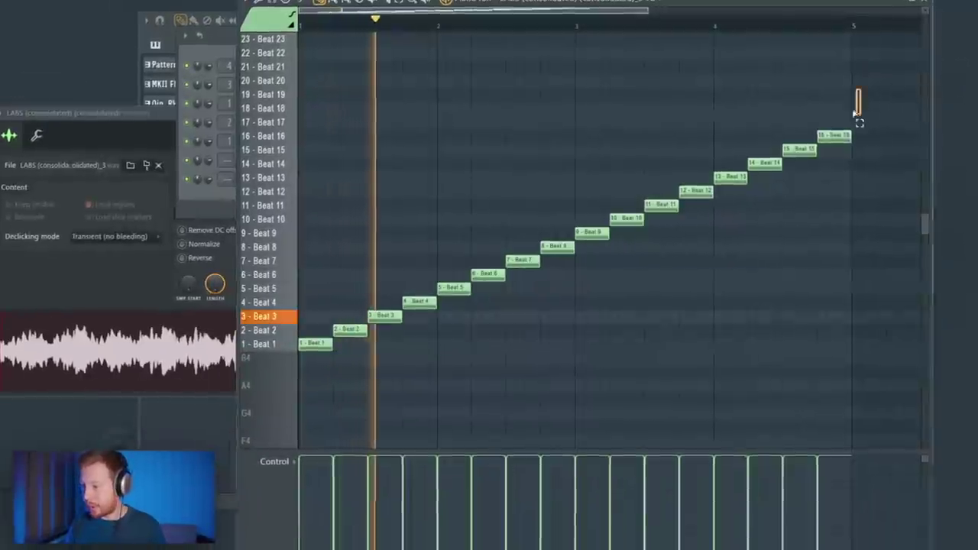
# Shorten and duplicate the slice notes so each slice plays twice per beat, and adjust the cloned slicer's attack and decay.
pyautogui.hotkey('ctrl', 'a')
pyautogui.moveTo(331, 345); pyautogui.dragTo(311, 347)
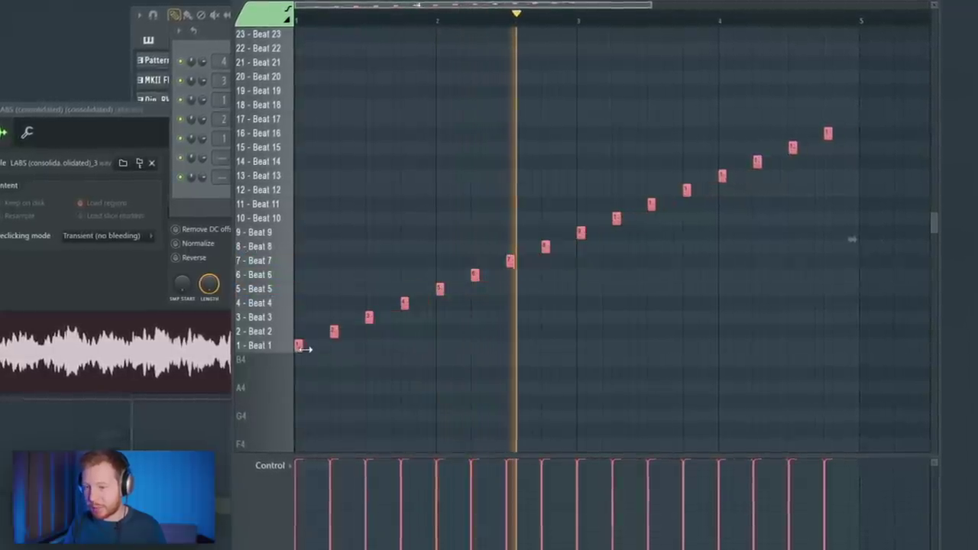
pyautogui.hotkey('ctrl', 'b')
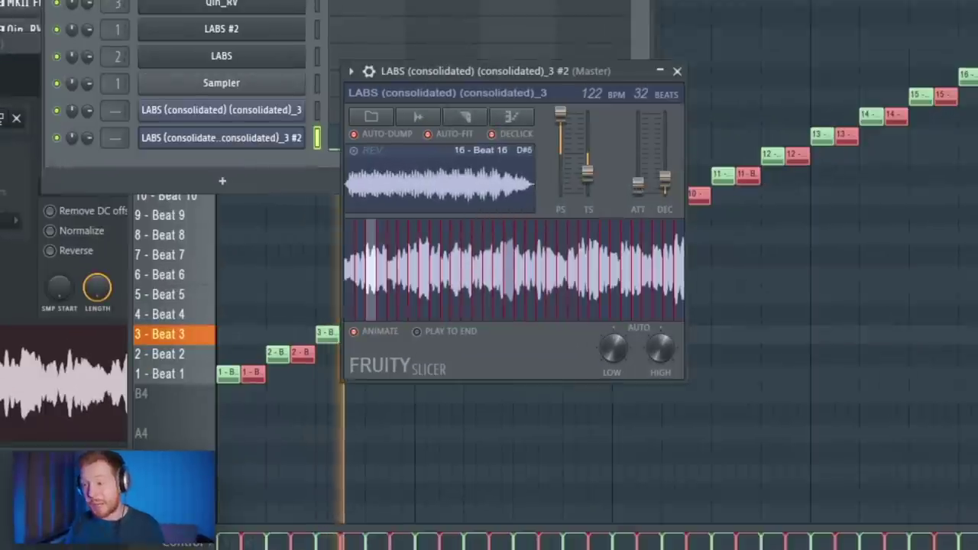
pyautogui.moveTo(638, 184); pyautogui.dragTo(665, 113)
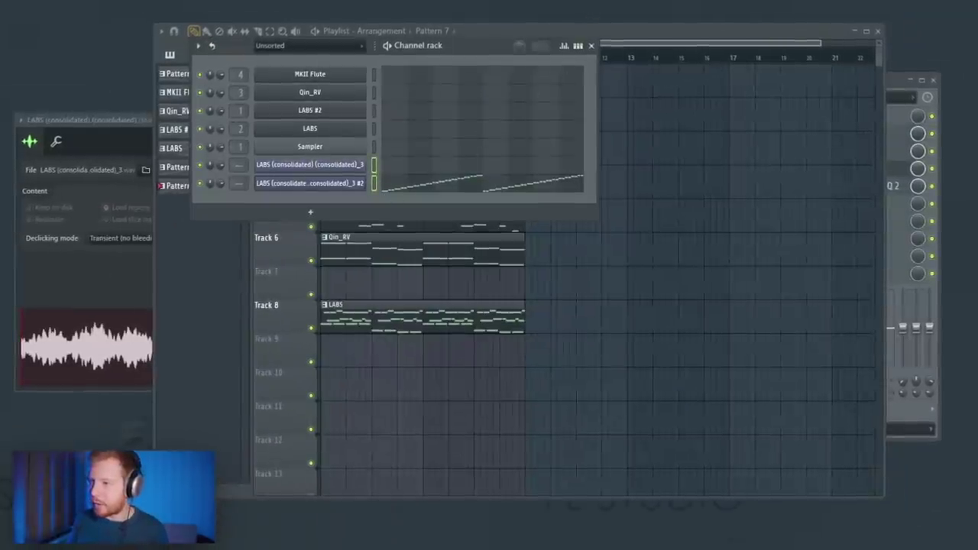
# Route the two slicer channels to mixer tracks 5 and 6 and play the arrangement.
pyautogui.press('F9')
pyautogui.hotkey('ctrl', 'l')
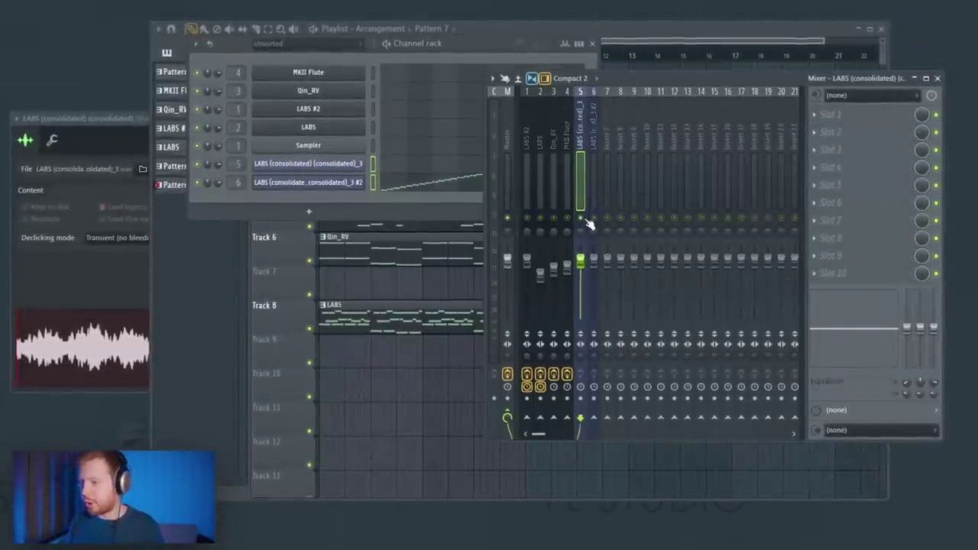
pyautogui.press('F6')
pyautogui.press('space')
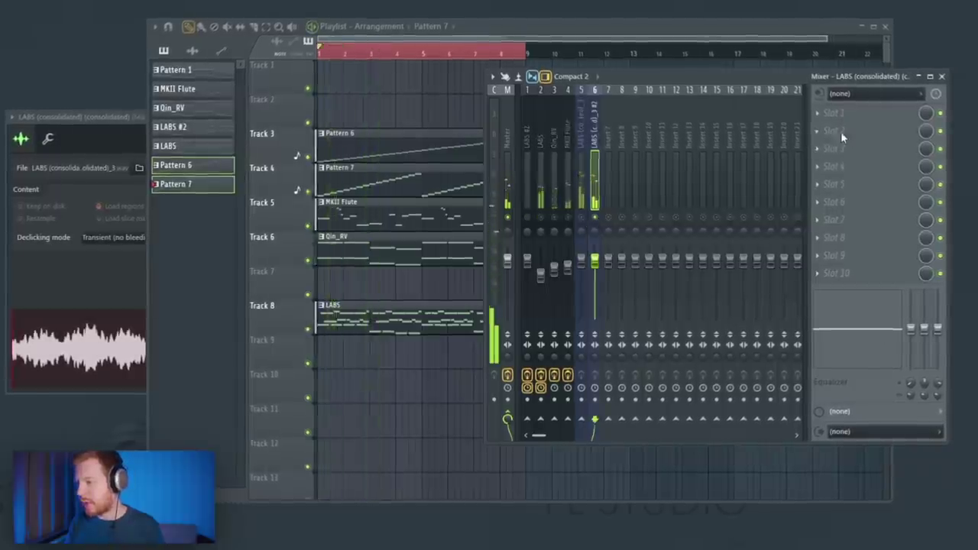
# Load Baby Comeback in slot 2 of the cloned slicer's mixer track, enable ping-pong and lower the feedback.
pyautogui.click(841, 131)
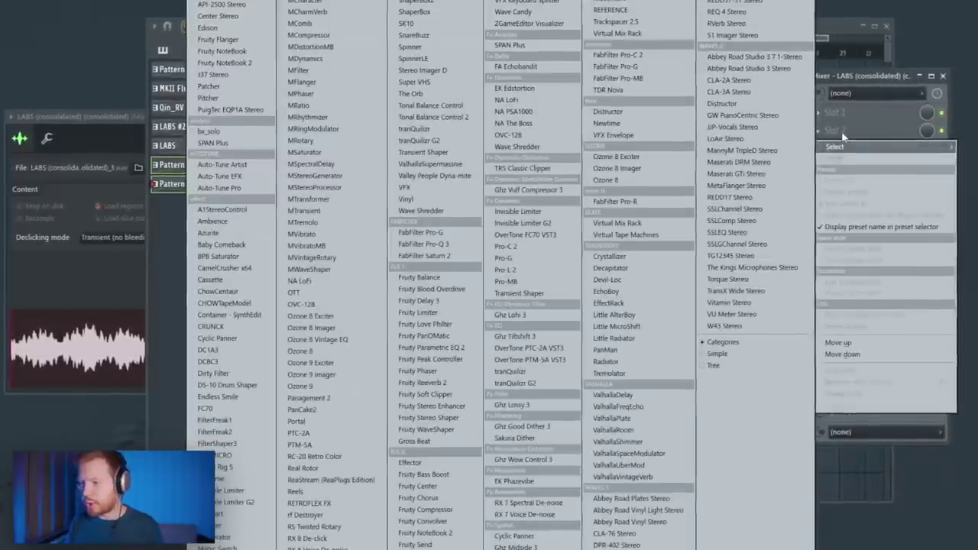
pyautogui.click(221, 245)
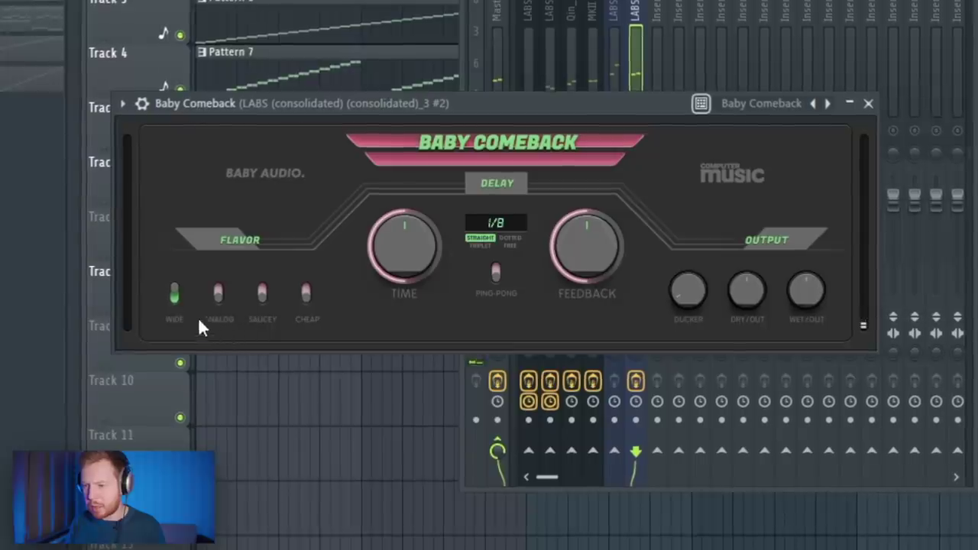
pyautogui.click(497, 278)
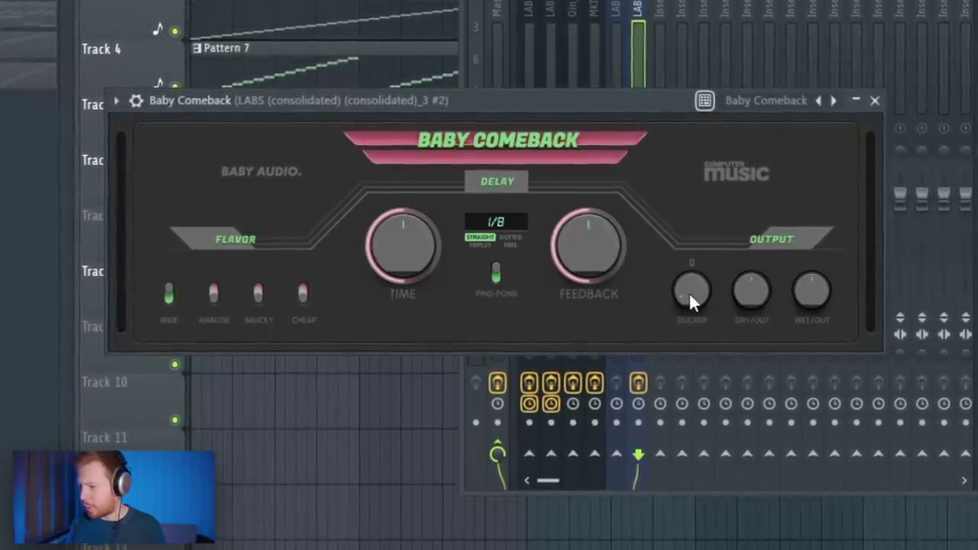
pyautogui.press('space')
pyautogui.moveTo(589, 258); pyautogui.dragTo(584, 294)
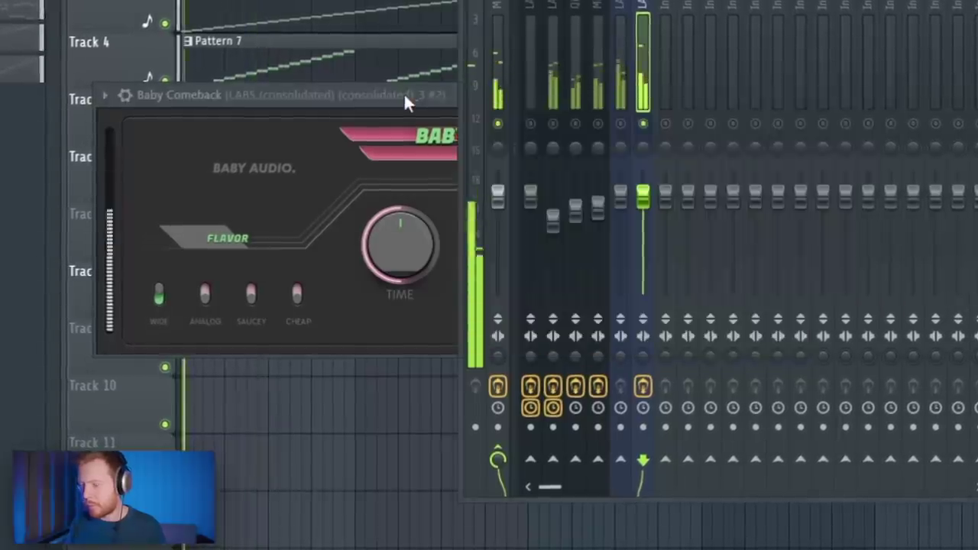
pyautogui.moveTo(404, 94); pyautogui.dragTo(477, 140)
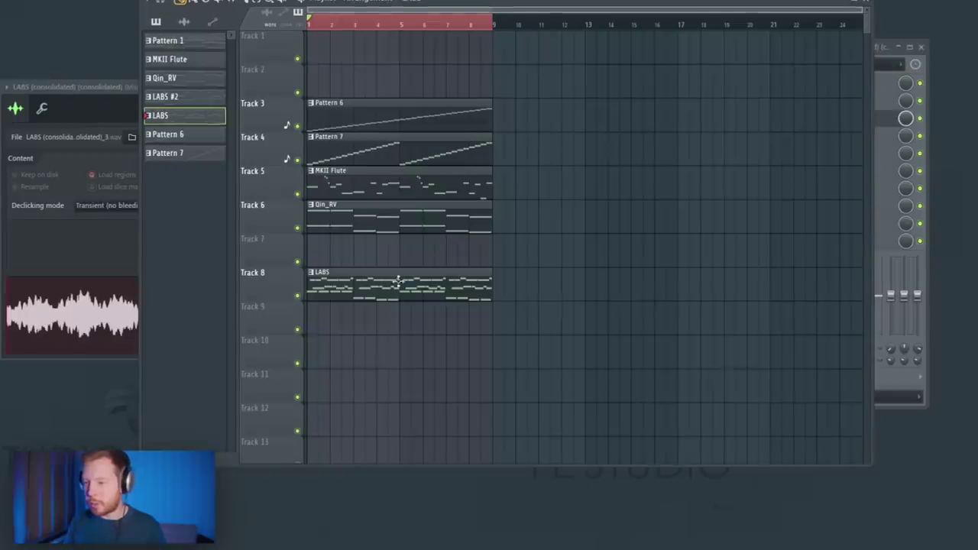
# Copy the LABS and Qin_RV clips to bar 13 of the playlist and play from there.
pyautogui.moveTo(398, 280); pyautogui.dragTo(627, 297)
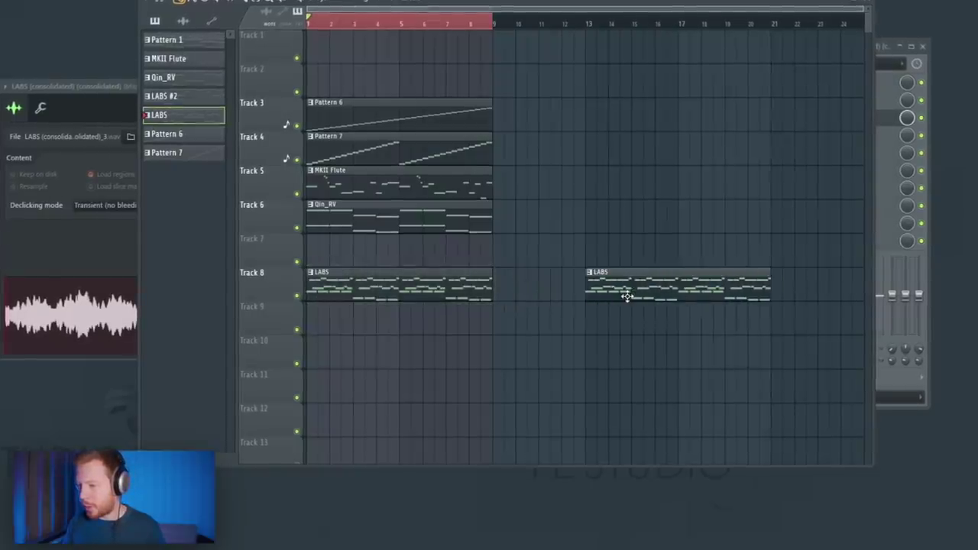
pyautogui.click(589, 25)
pyautogui.press('space')
pyautogui.scroll(-2, 505, 207)
pyautogui.press('space')
pyautogui.moveTo(323, 222); pyautogui.dragTo(516, 230)
pyautogui.press('space')
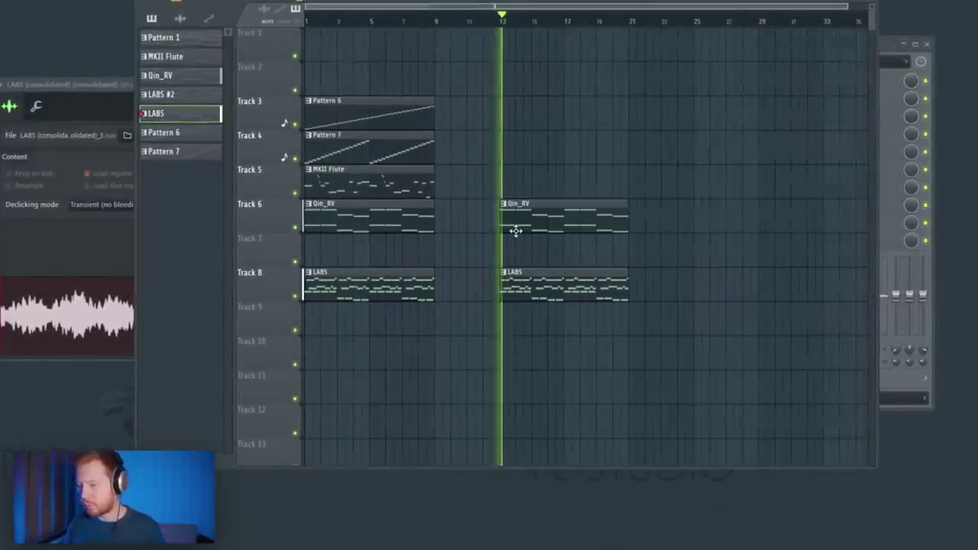
# Audition the Qin_RV mixer track in solo, unsolo it and slightly lower its volume.
pyautogui.click(892, 87)
pyautogui.rightClick(351, 210)
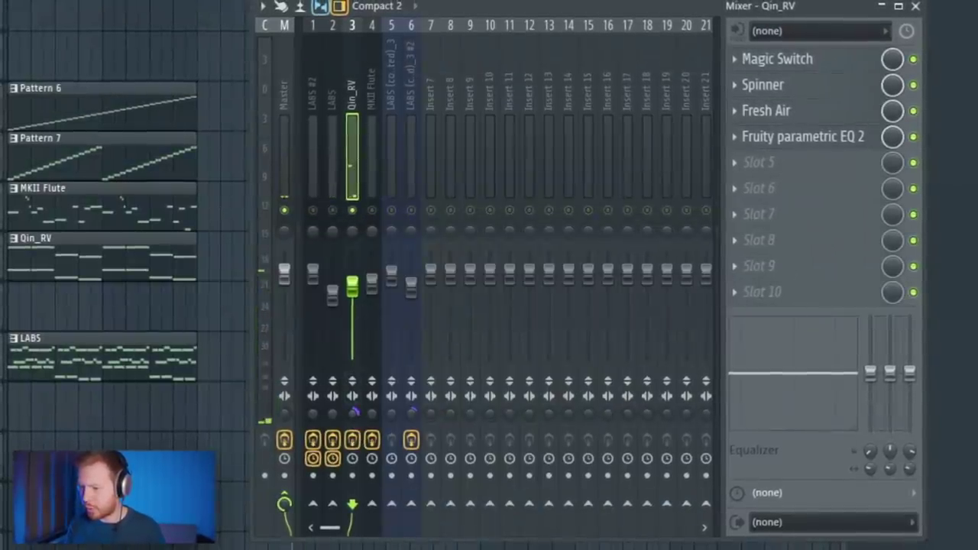
pyautogui.click(185, 23)
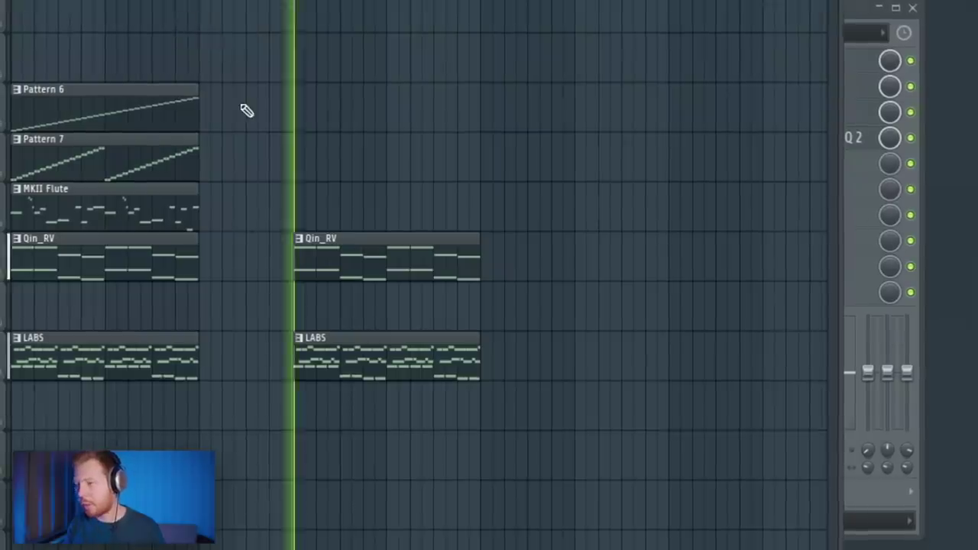
pyautogui.press('F9')
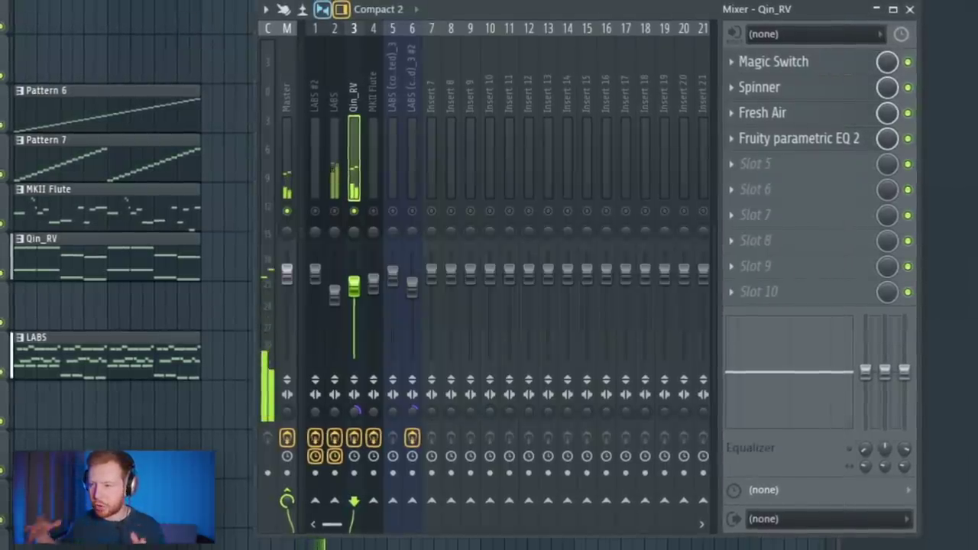
pyautogui.rightClick(353, 211)
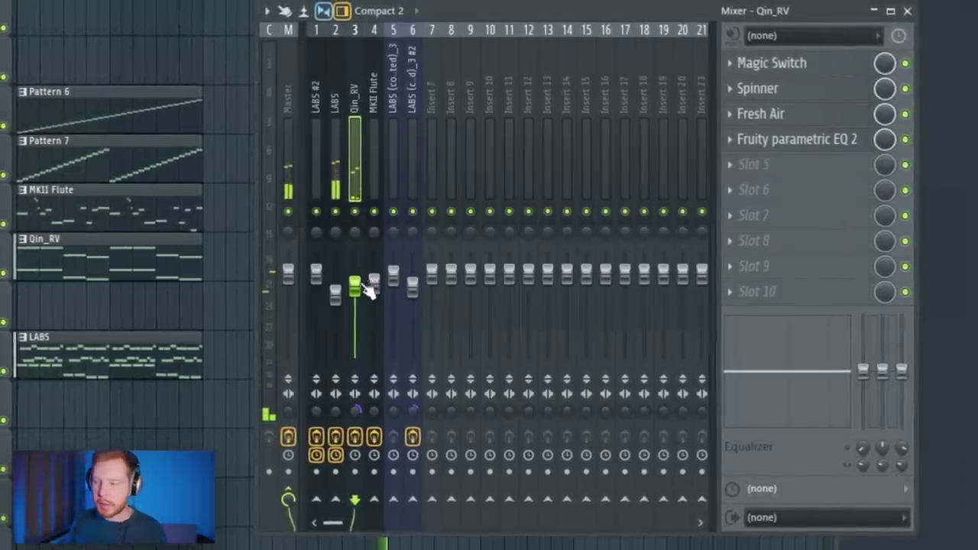
pyautogui.press('F9')
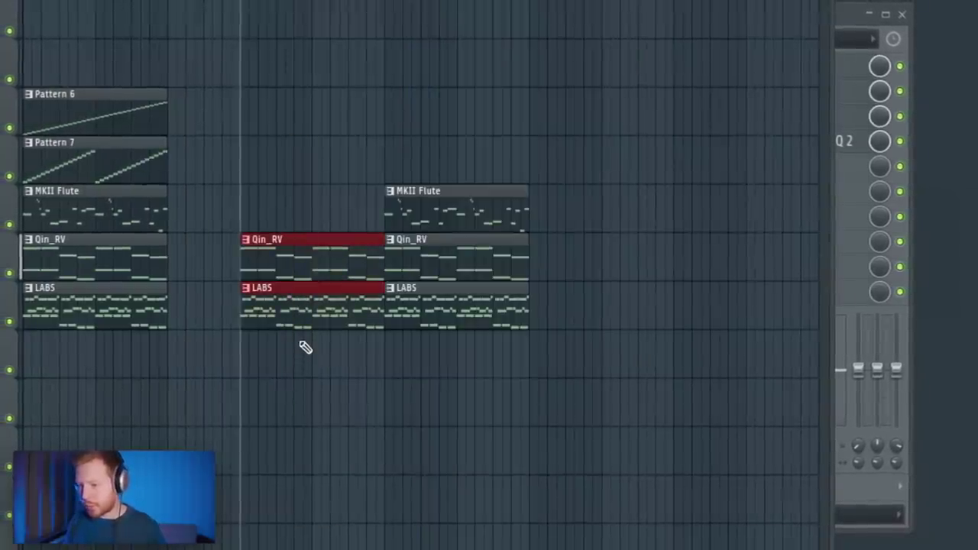
# Play the copied section and copy the Pattern 7, Qin_RV and LABS clips to bar 29.
pyautogui.press('space')
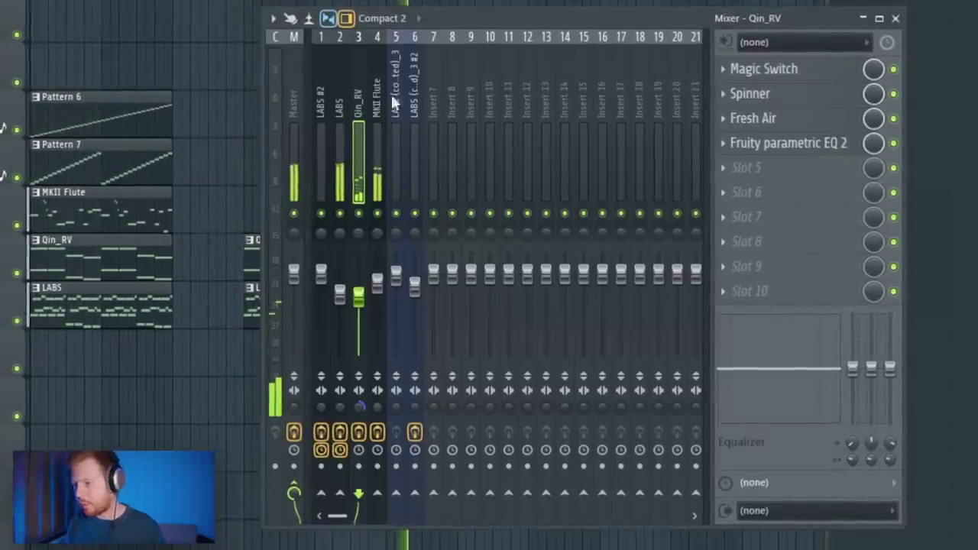
pyautogui.click(378, 256)
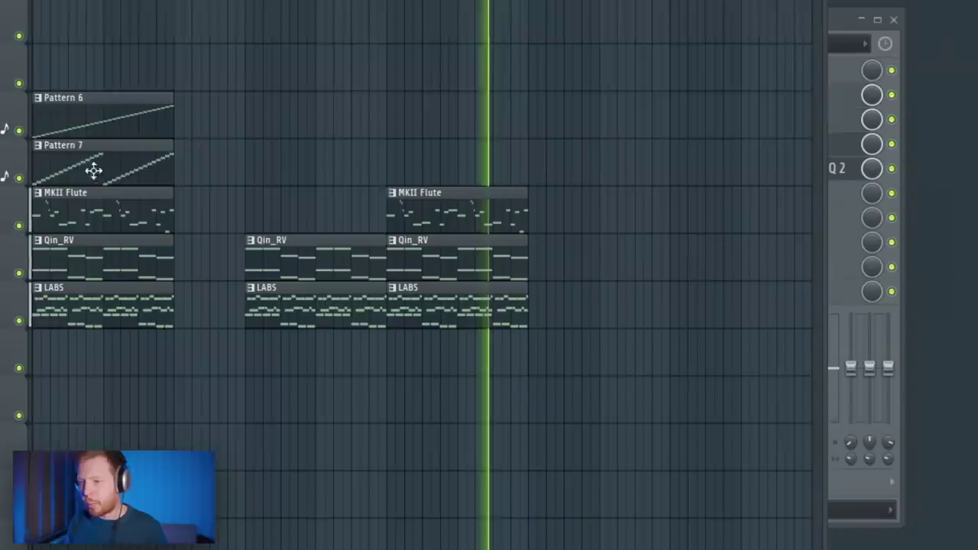
pyautogui.moveTo(72, 174); pyautogui.dragTo(563, 179)
pyautogui.moveTo(439, 267); pyautogui.dragTo(579, 268)
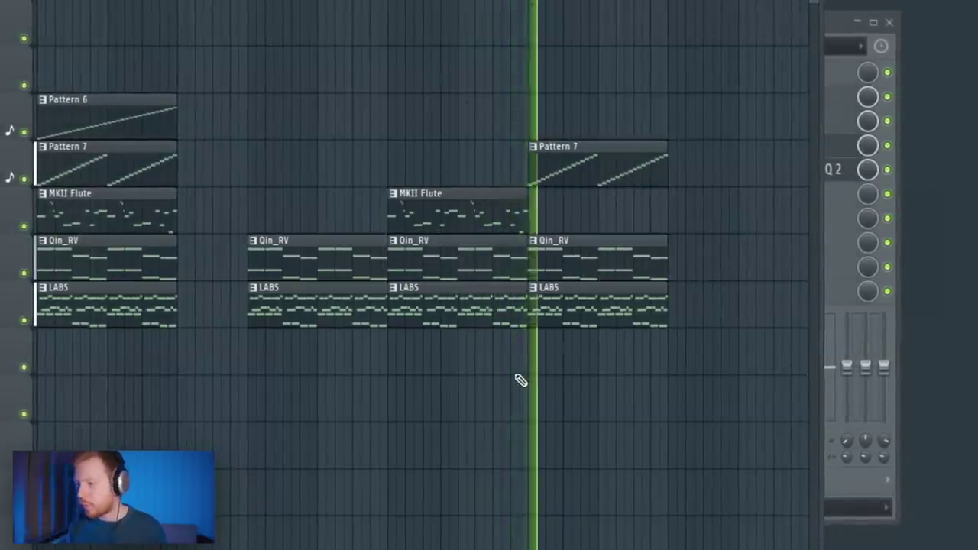
pyautogui.scroll(-1, 521, 380)
pyautogui.press('space')
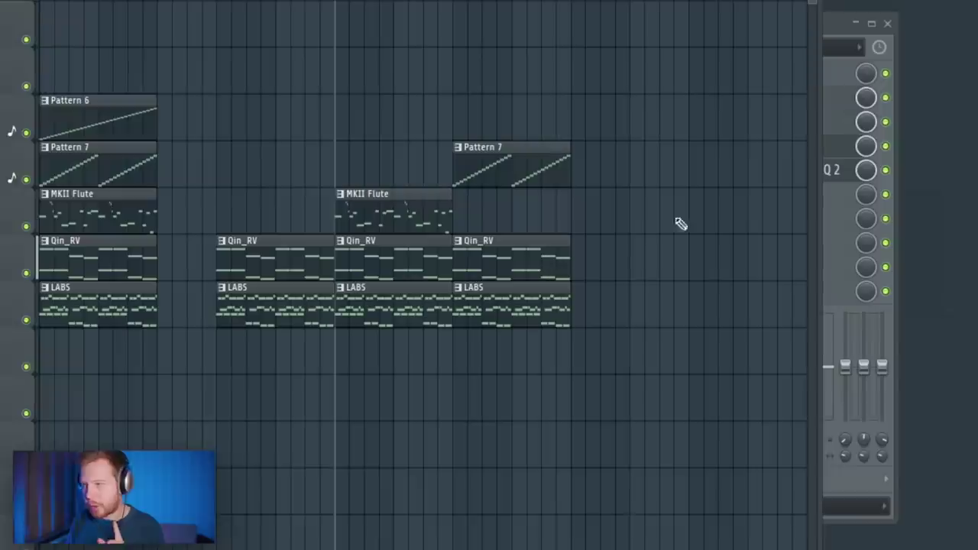
# Add Fruity Parametric EQ 2 in slot 7 of the LABS mixer track, shape a low-pass with a boost around 705 Hz, and play from bar 29.
pyautogui.click(819, 32)
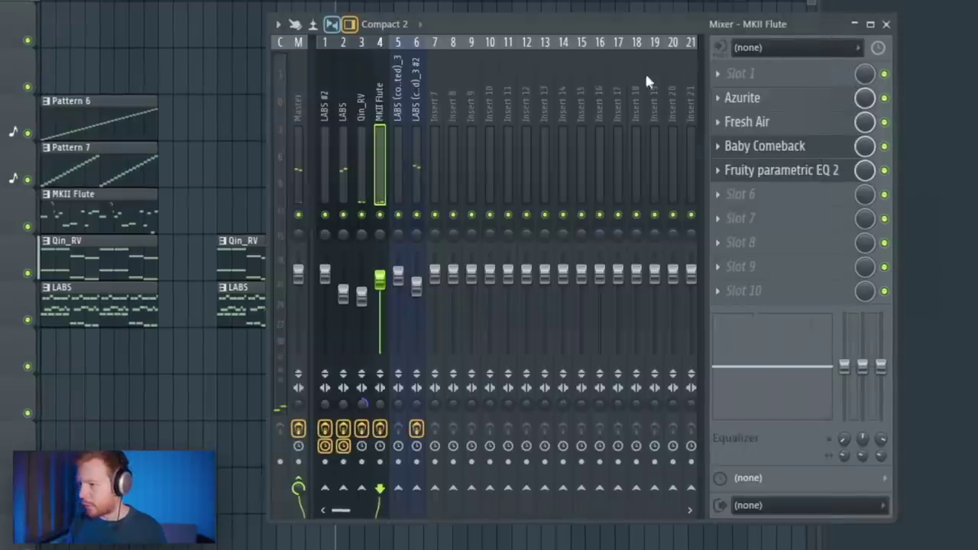
pyautogui.click(344, 113)
pyautogui.click(738, 221)
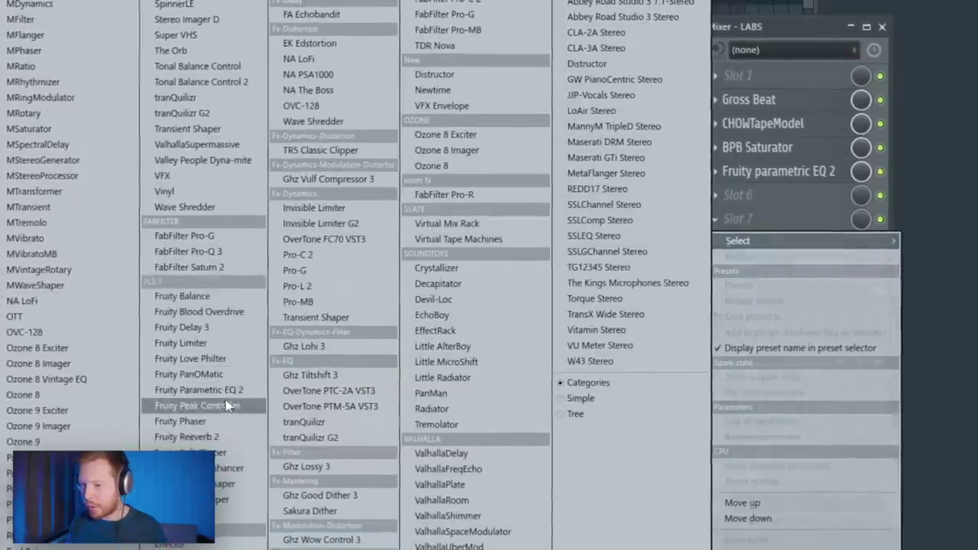
pyautogui.click(199, 390)
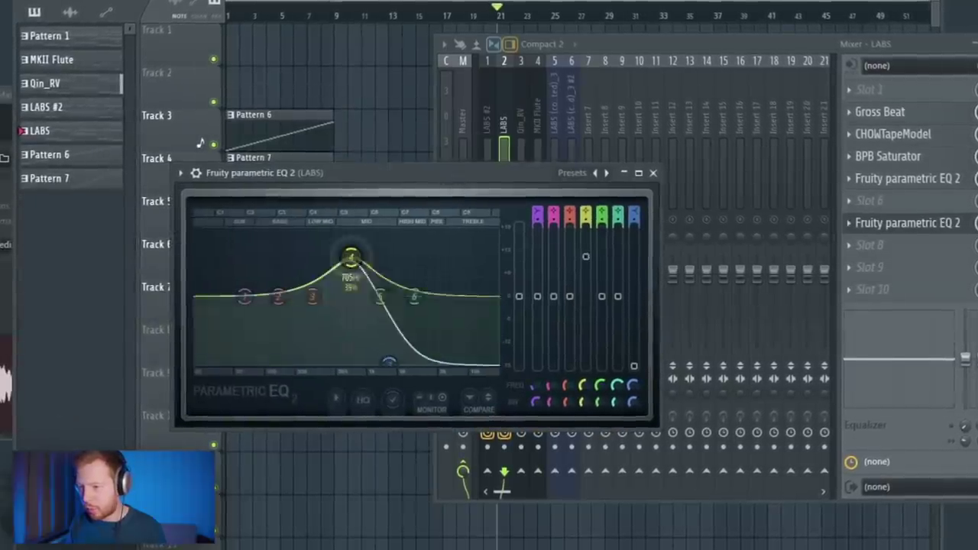
pyautogui.moveTo(351, 258); pyautogui.dragTo(350, 271)
pyautogui.click(609, 12)
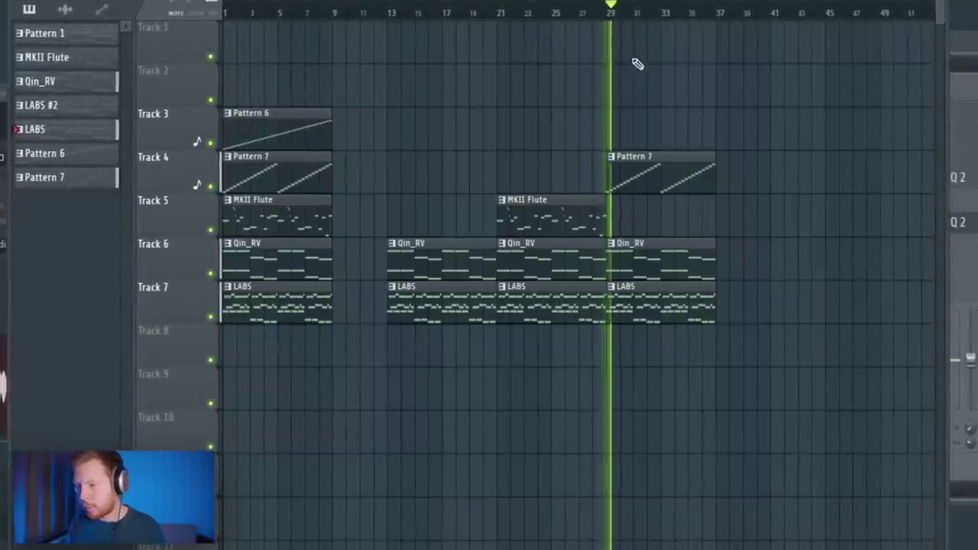
# On the LABS track's slot 7 EQ, shift the band 4 boost higher with less gain and raise the low-pass cutoff slightly.
pyautogui.press('F9')
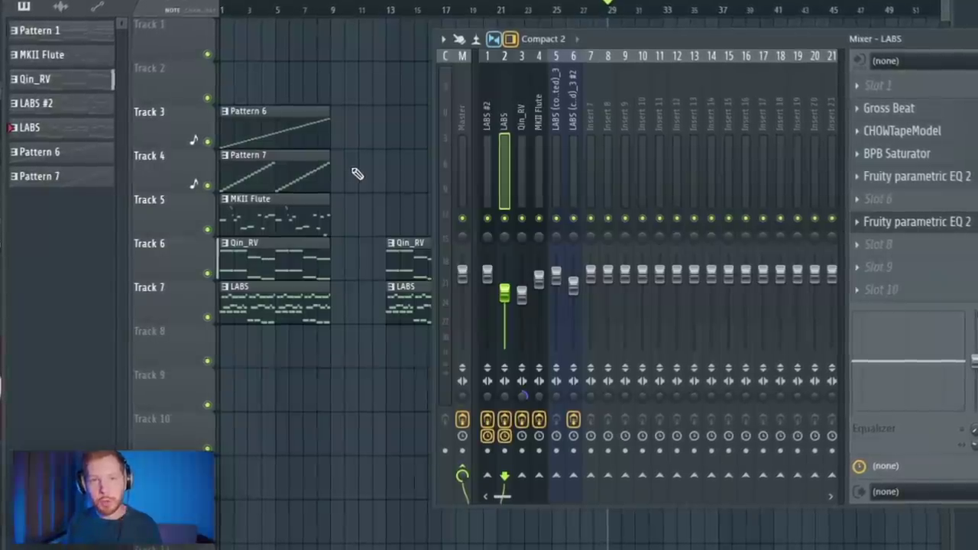
pyautogui.press('F9')
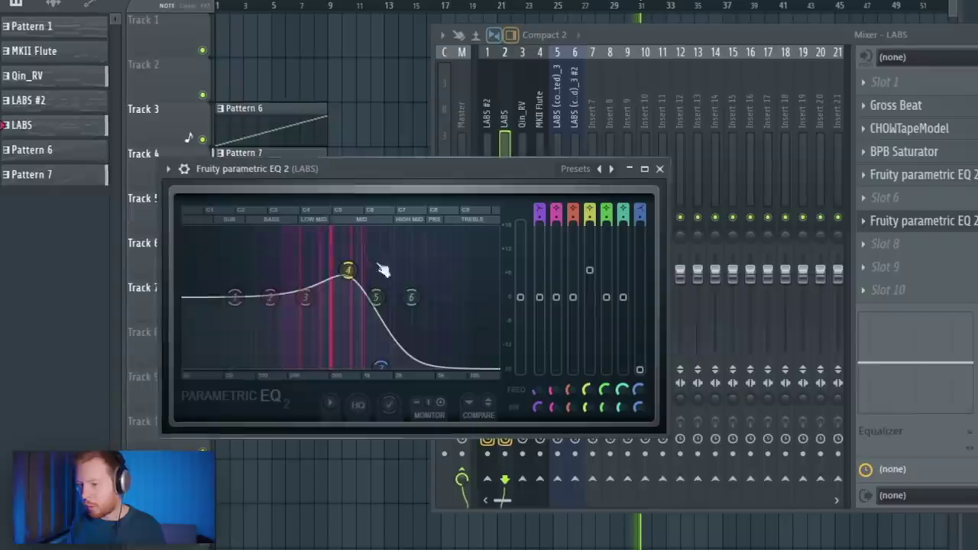
pyautogui.moveTo(350, 270); pyautogui.dragTo(361, 283)
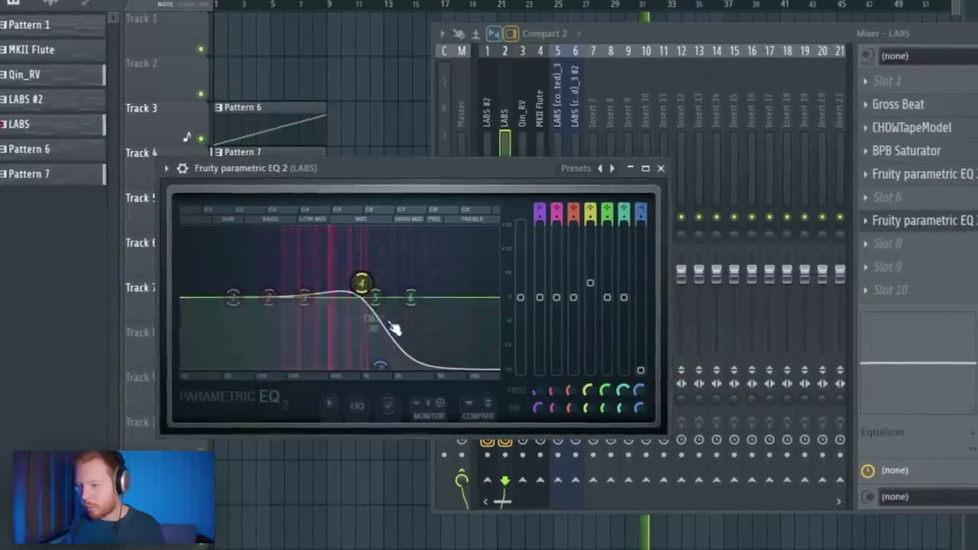
pyautogui.moveTo(380, 365); pyautogui.dragTo(392, 367)
pyautogui.moveTo(362, 284); pyautogui.dragTo(362, 286)
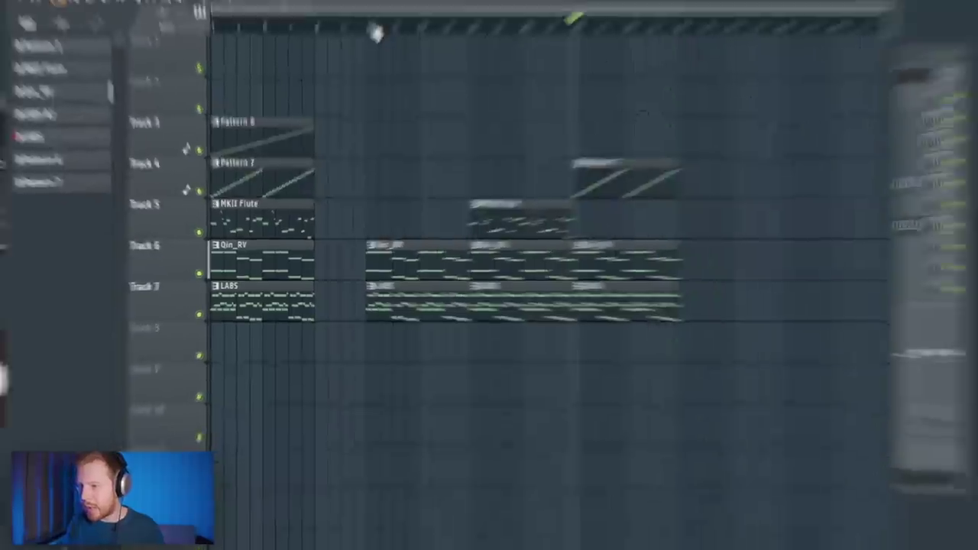
# Select bars 13 to 37 in the playlist and create an automation clip for the mix level of the LABS track's slot 7 EQ.
pyautogui.moveTo(376, 3); pyautogui.dragTo(588, 49)
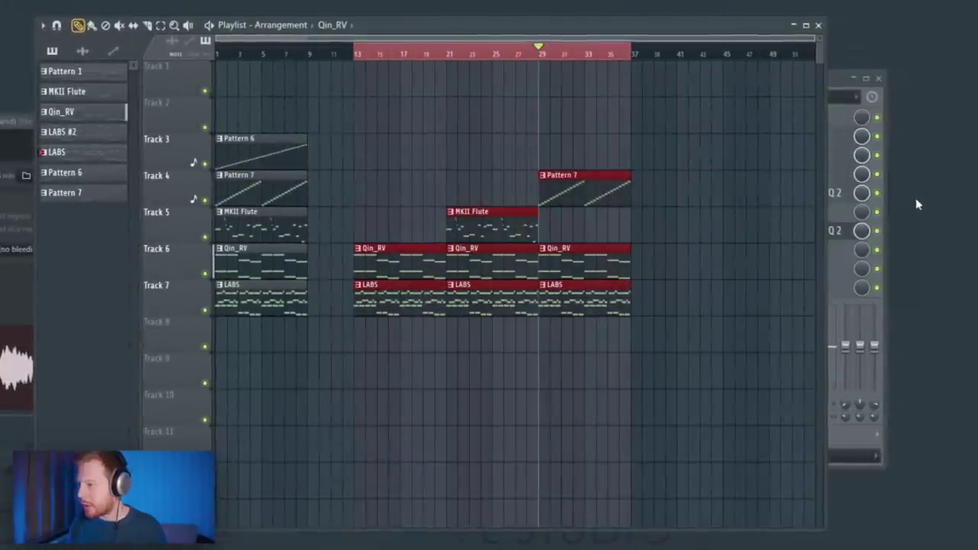
pyautogui.click(885, 196)
pyautogui.rightClick(861, 231)
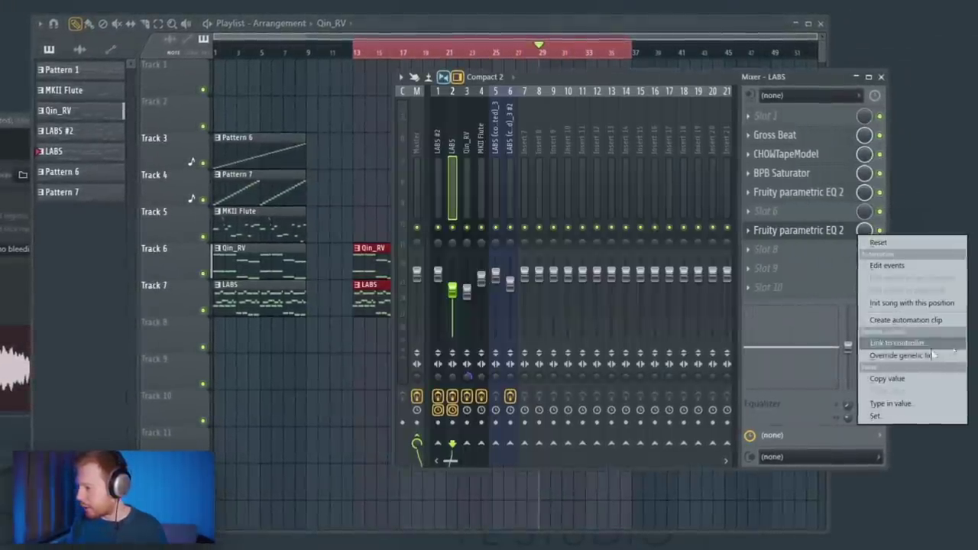
pyautogui.click(906, 320)
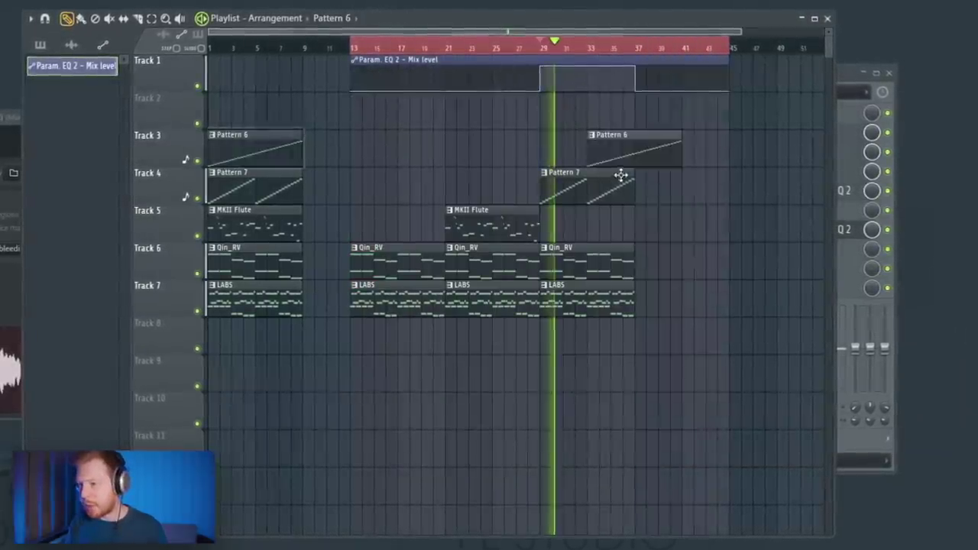
# Move the Pattern 6 clip to bar 37, with Qin_RV and LABS clips repeated beneath it, and play the arrangement.
pyautogui.moveTo(620, 175); pyautogui.dragTo(667, 176)
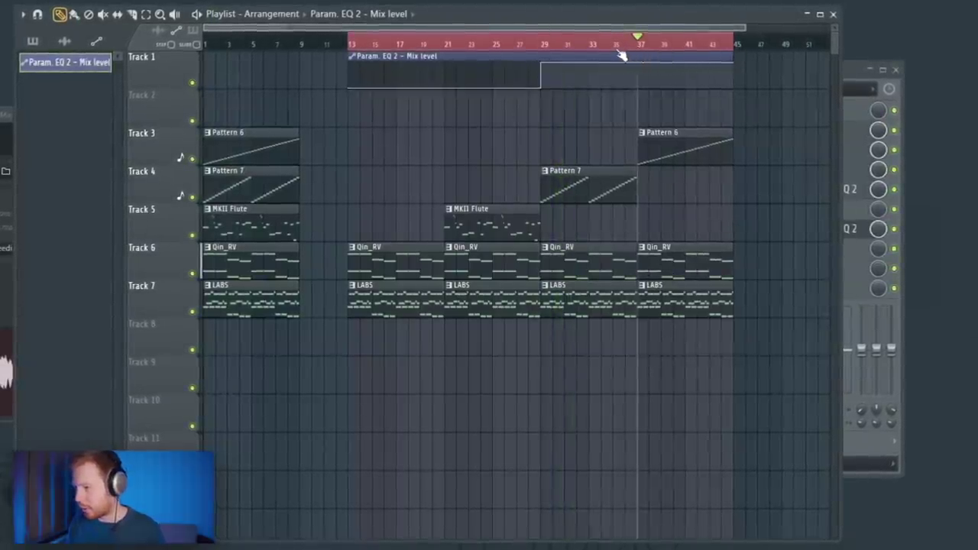
pyautogui.press('space')
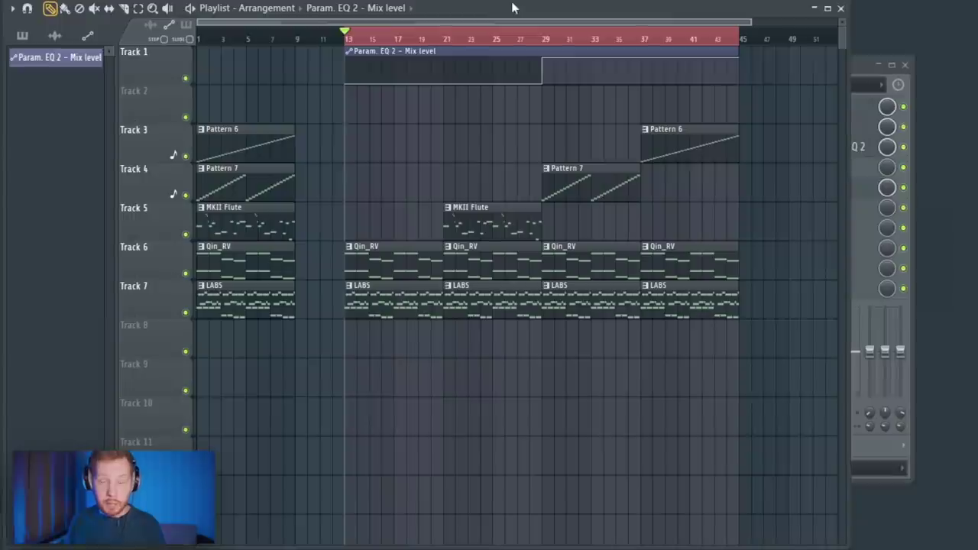
pyautogui.press('space')
# Route mixer tracks 1 to 6 only to Insert 9 and select Insert 9.
pyautogui.press('F9')
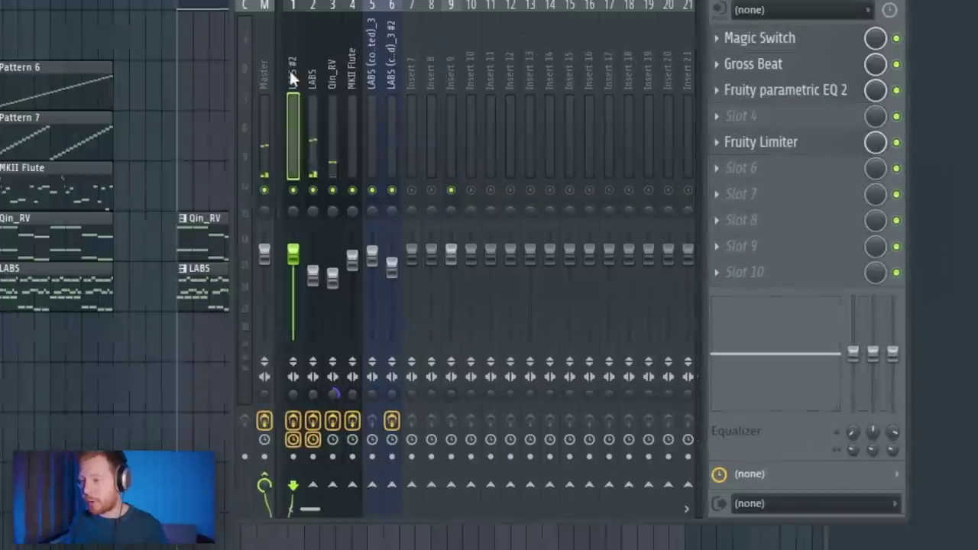
pyautogui.moveTo(291, 77); pyautogui.dragTo(377, 77)
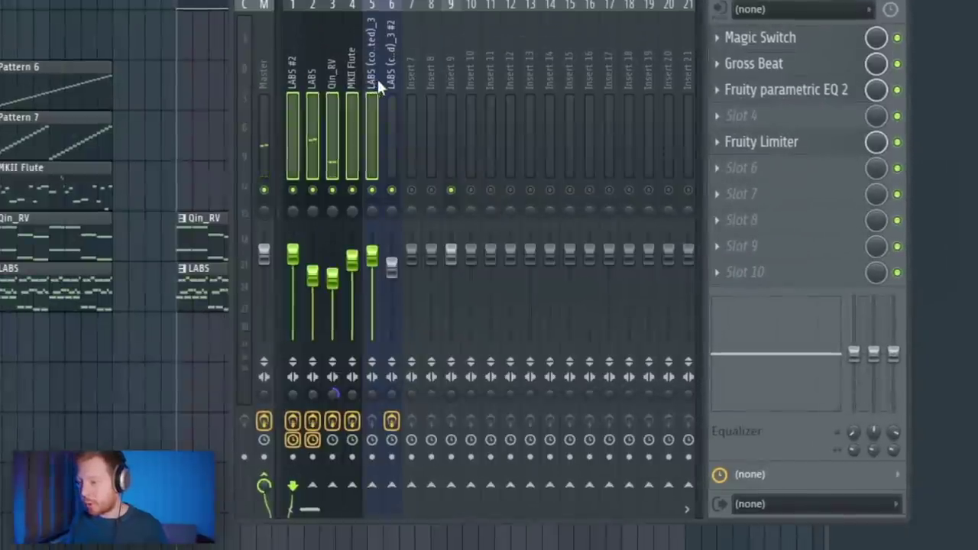
pyautogui.rightClick(452, 486)
pyautogui.click(492, 516)
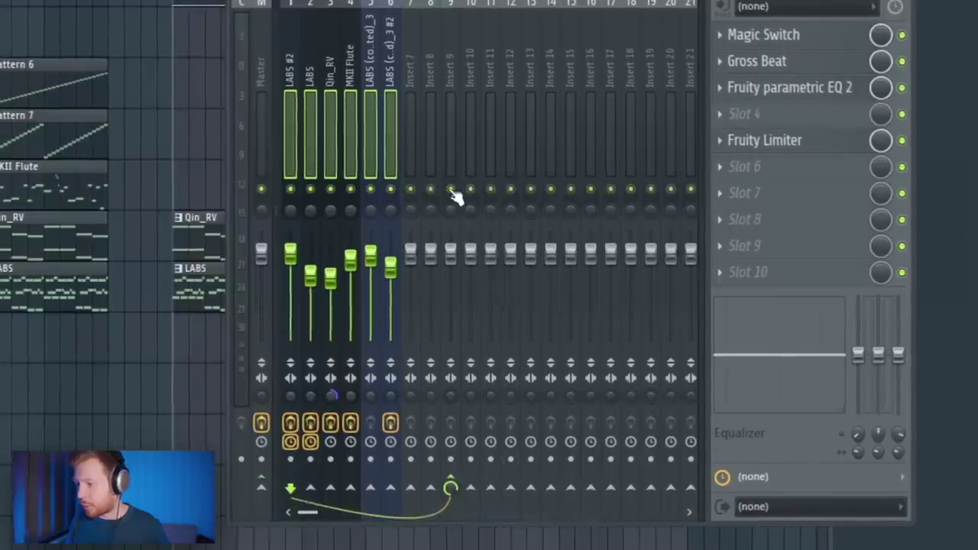
pyautogui.click(453, 80)
# Add DC1A3 in slot 2 of Insert 9 with input at -6.8 and an adjusted output, and select the arranged clips from bar 13 to 45.
pyautogui.click(769, 62)
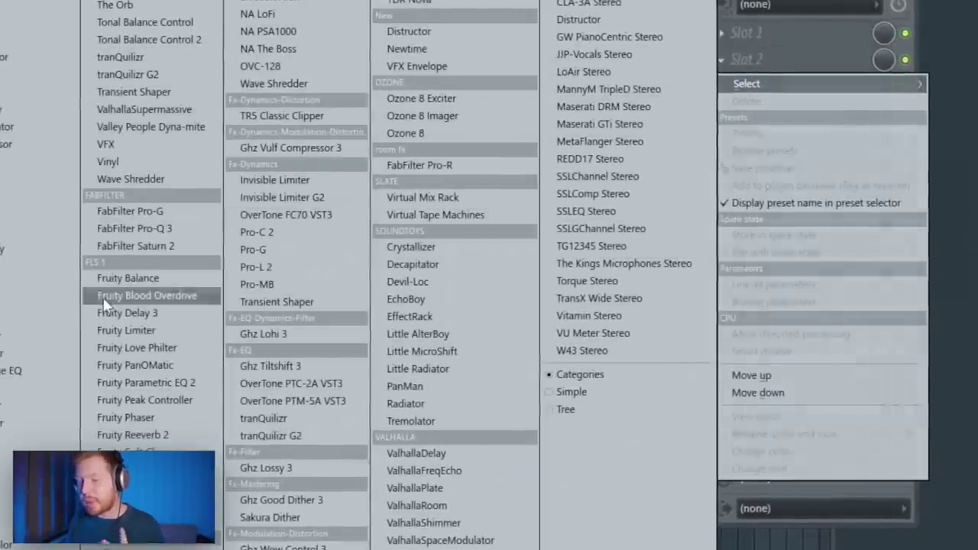
pyautogui.click(77, 244)
pyautogui.moveTo(193, 75); pyautogui.dragTo(288, 36)
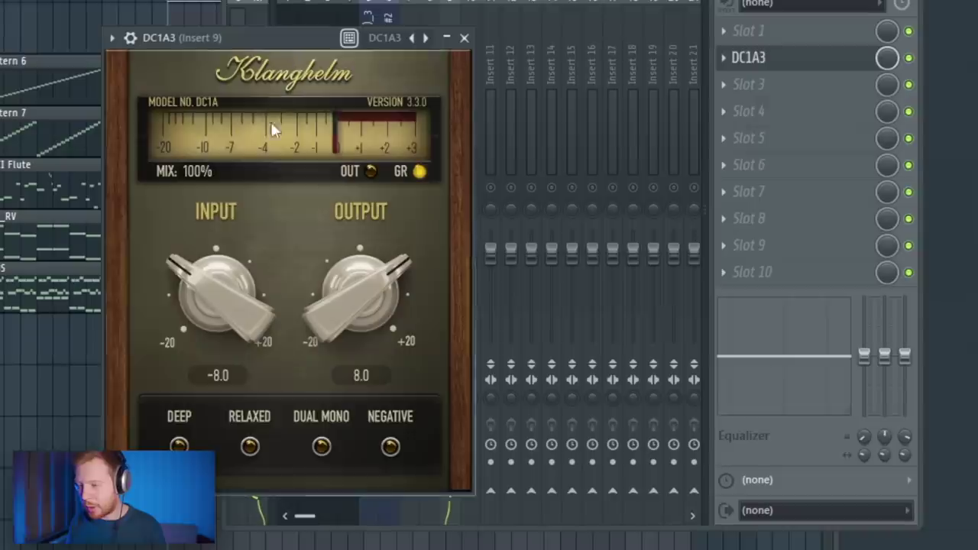
pyautogui.moveTo(237, 292); pyautogui.dragTo(238, 290)
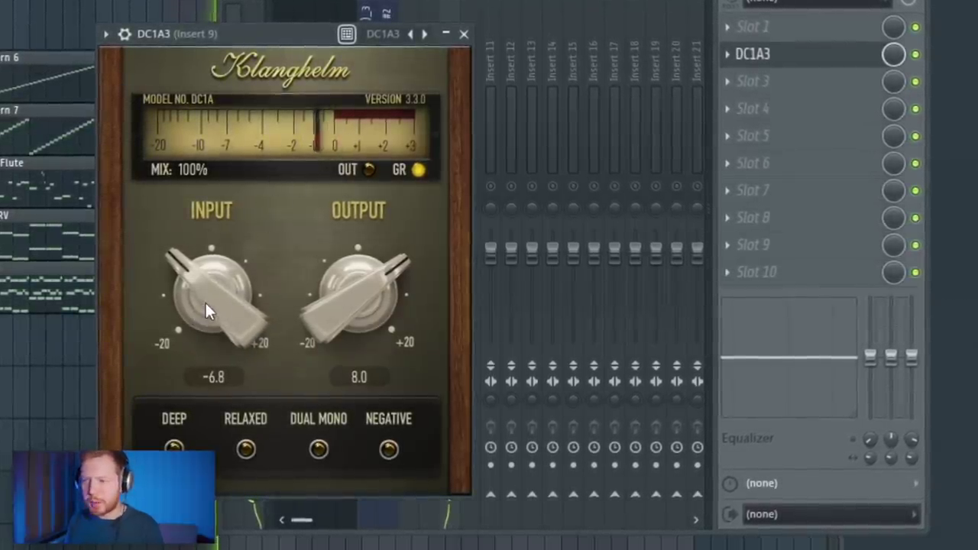
pyautogui.moveTo(357, 298); pyautogui.dragTo(378, 179)
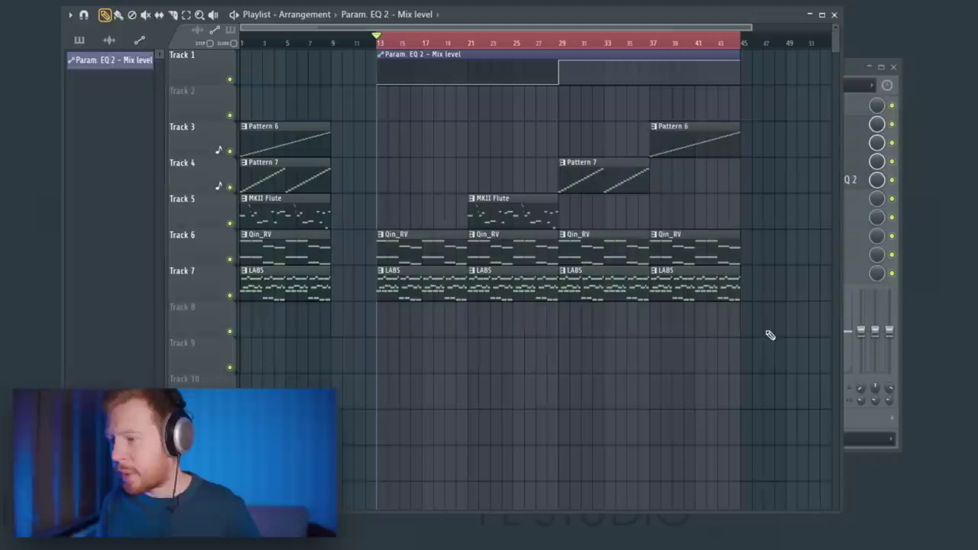
pyautogui.moveTo(766, 334); pyautogui.dragTo(376, 55)
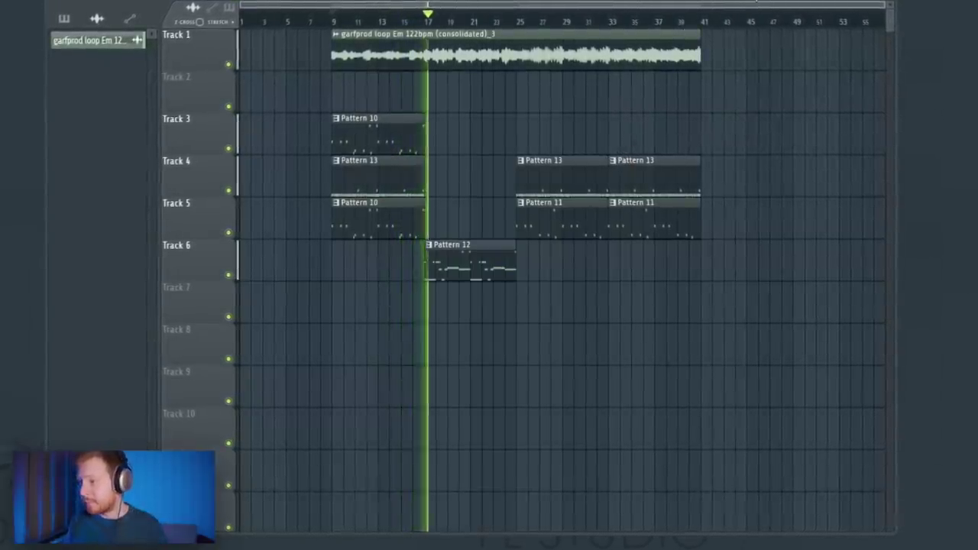
# Examine the Symptohm PE synth while the Pattern 12 section plays against the consolidated loop, and close its window.
pyautogui.moveTo(755, 1); pyautogui.dragTo(608, 11)
pyautogui.moveTo(792, 98); pyautogui.dragTo(765, 65)
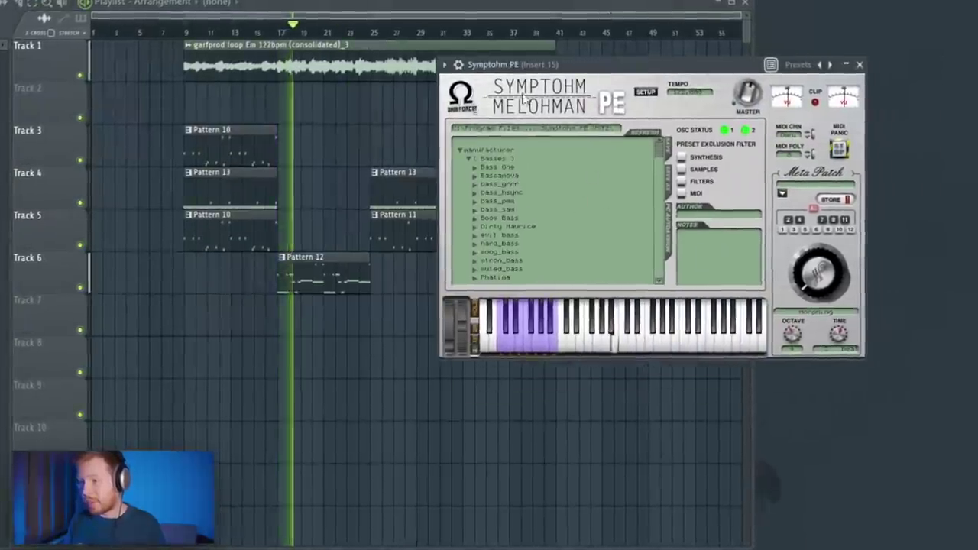
pyautogui.click(867, 62)
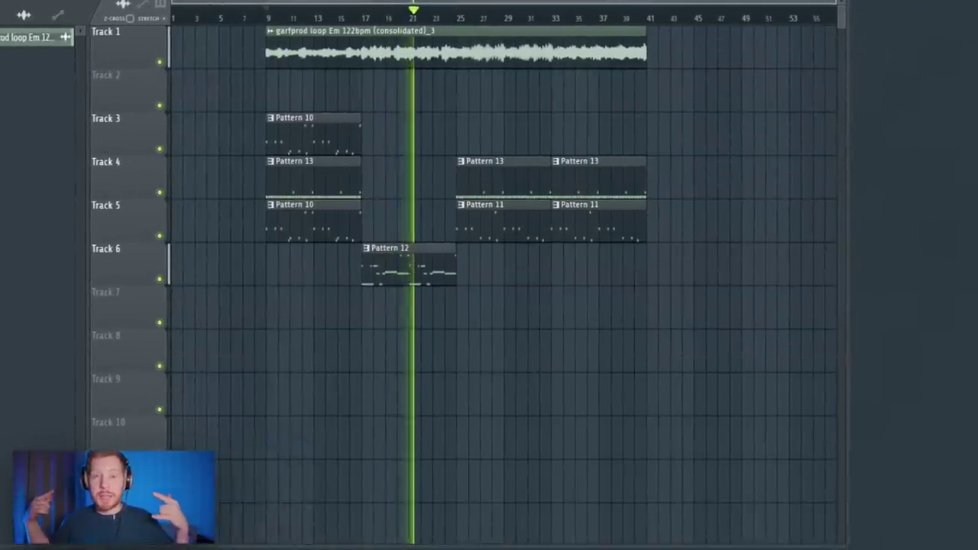